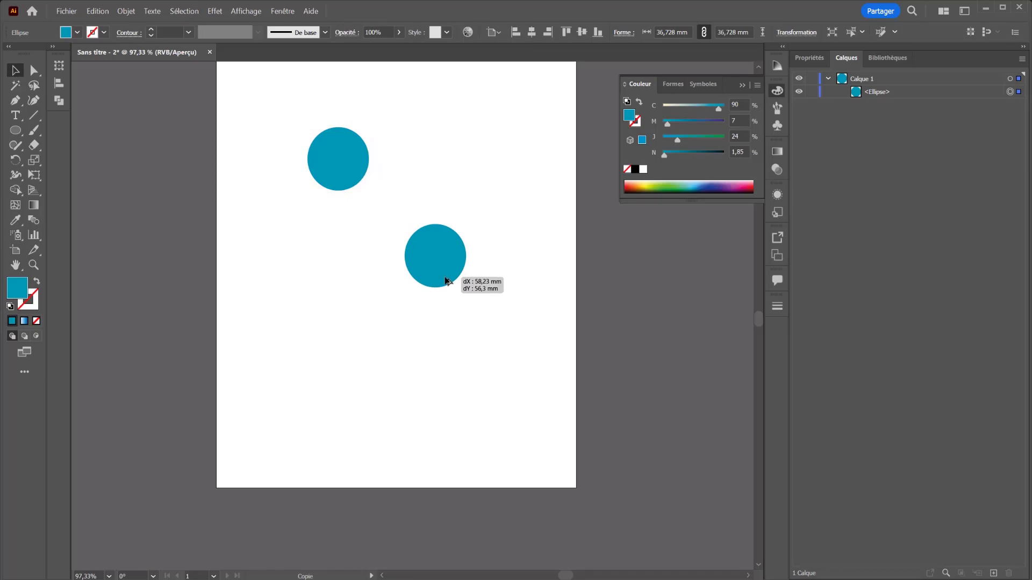
- Duplicate the blue circle about 58 mm to the right and 56 mm down, and repeat the transformation once for a third circle
drag(445, 281, 444, 279)
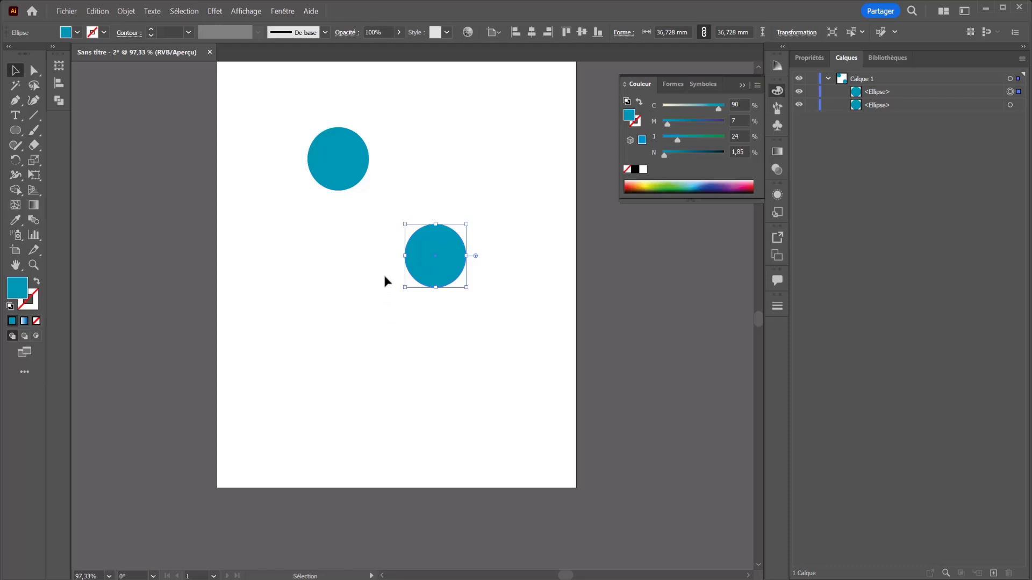
key(a)
key(ctrl+d)
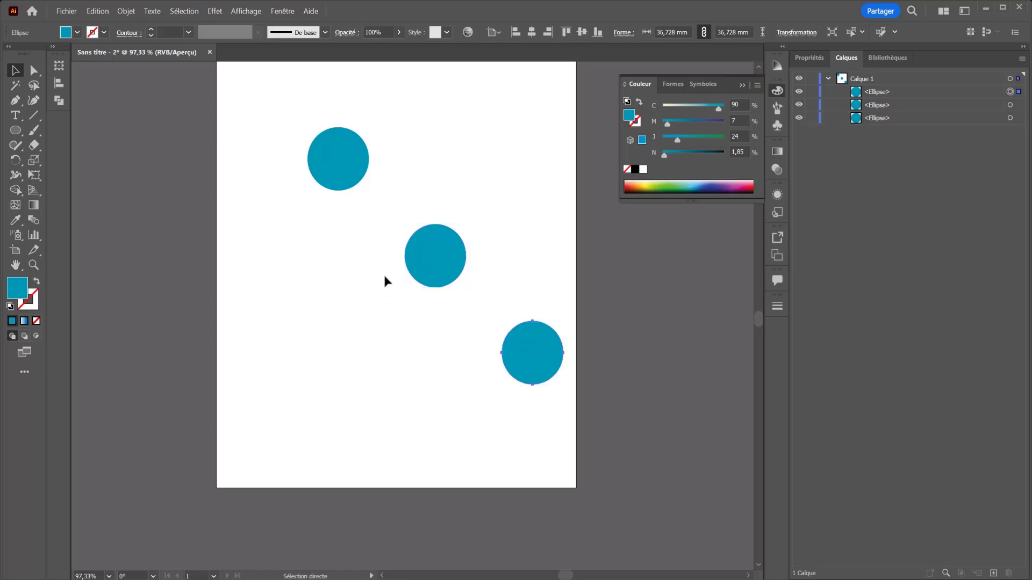
key(v)
click(101, 10)
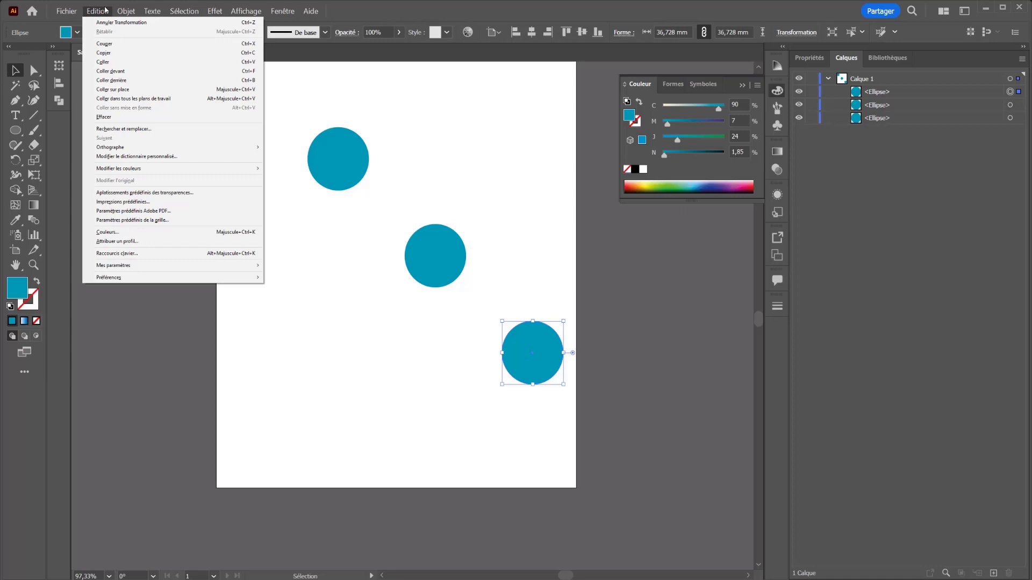
mouse_move(120, 13)
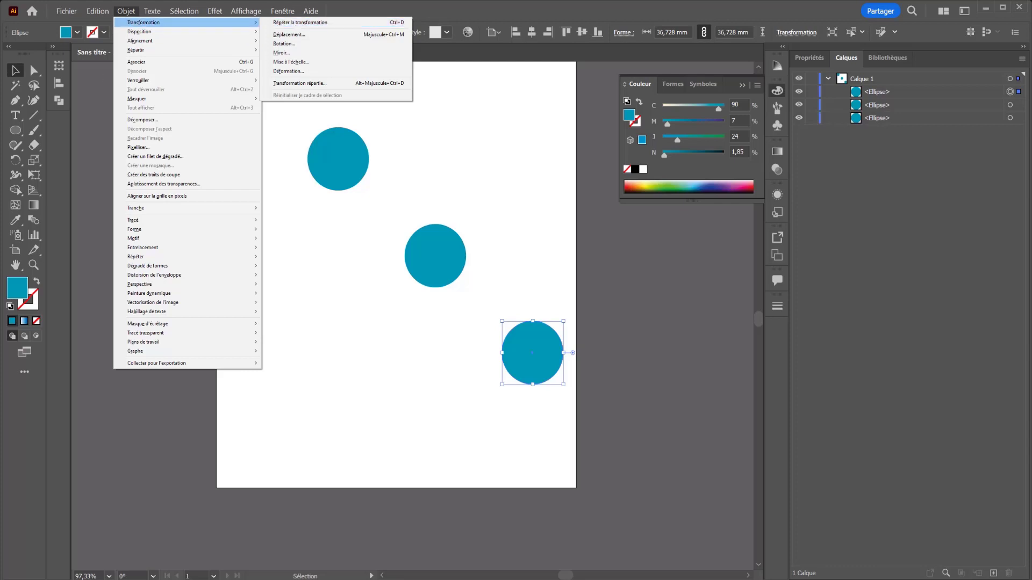
- Delete the two copied circles and move the original circle down and to the right, toward the page's horizontal centre
click(17, 70)
click(446, 274)
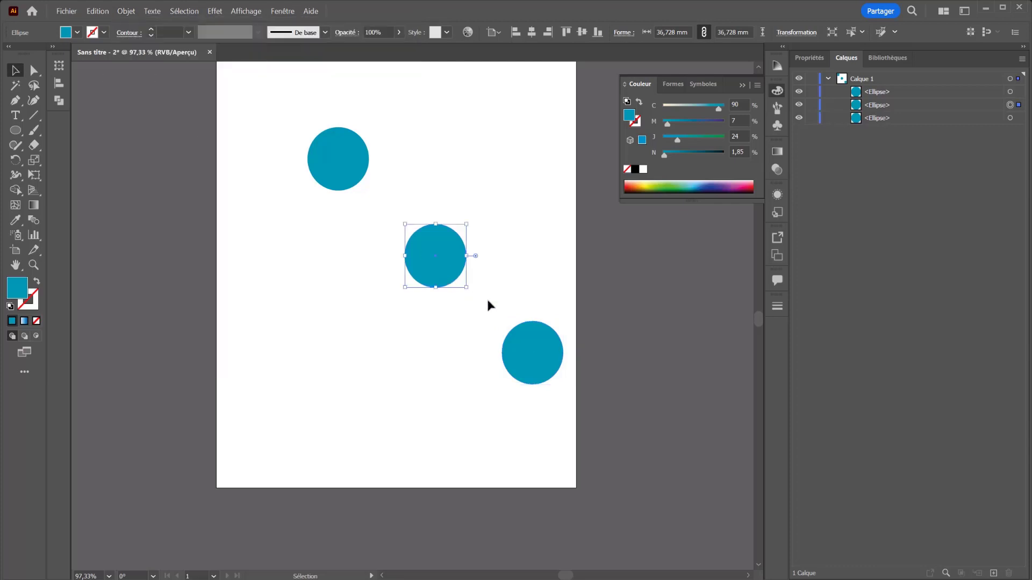
key(Delete)
click(532, 355)
key(Delete)
drag(337, 165, 379, 209)
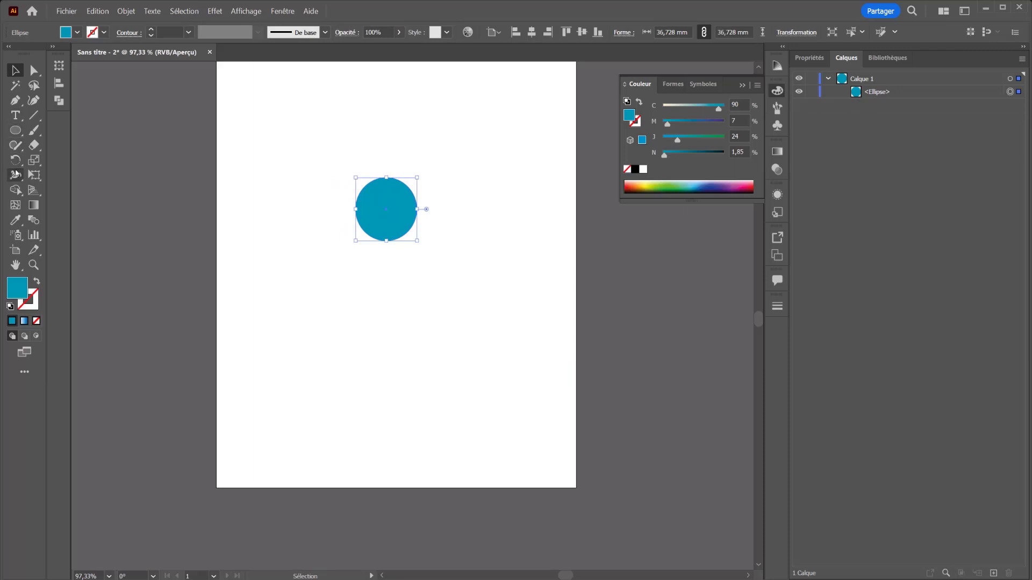
- Create a copy of the circle rotated 45° around a point below it with the Rotate tool
click(15, 166)
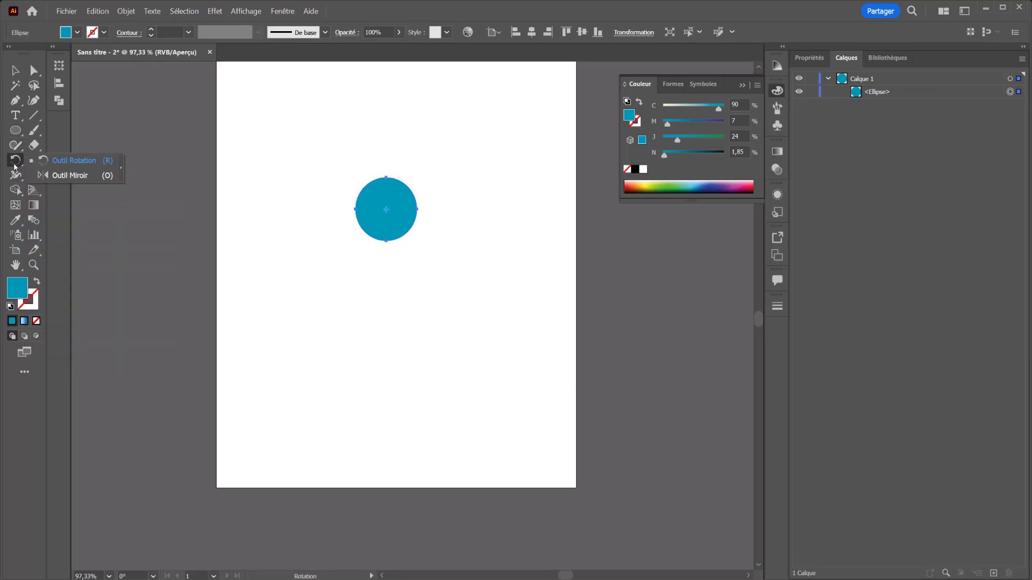
alt+click(386, 296)
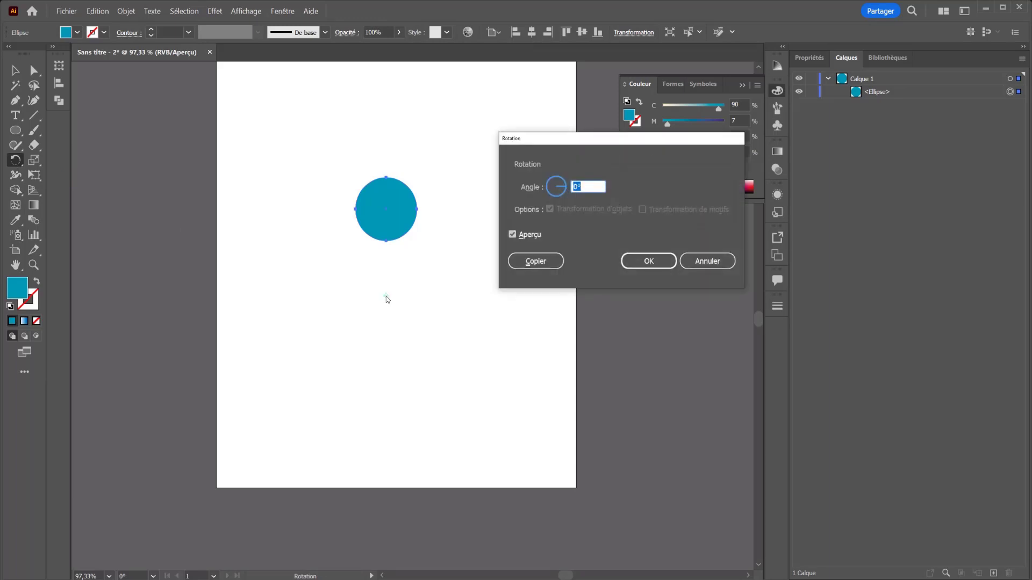
text(20)
key(Tab)
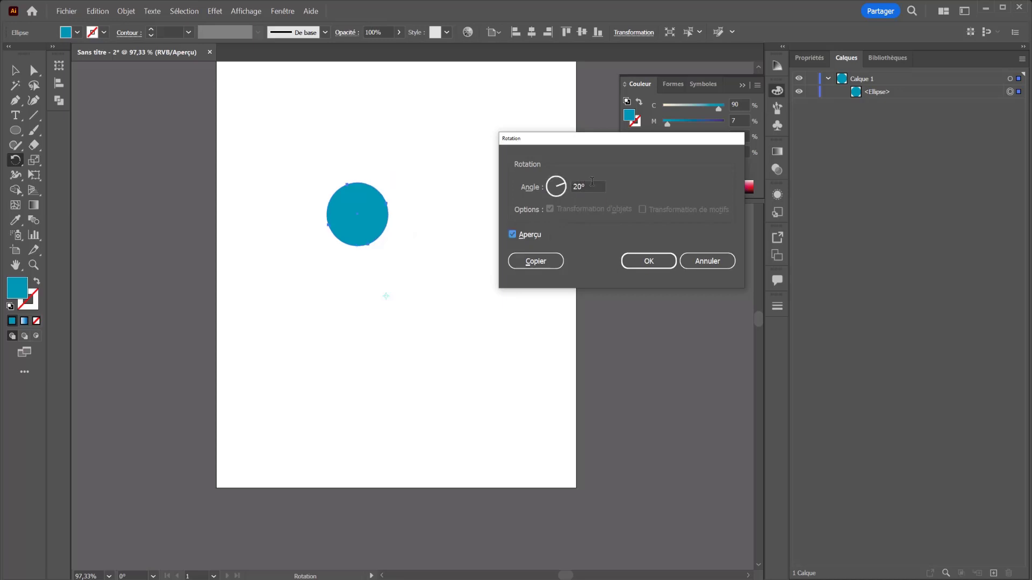
click(560, 183)
text(45)
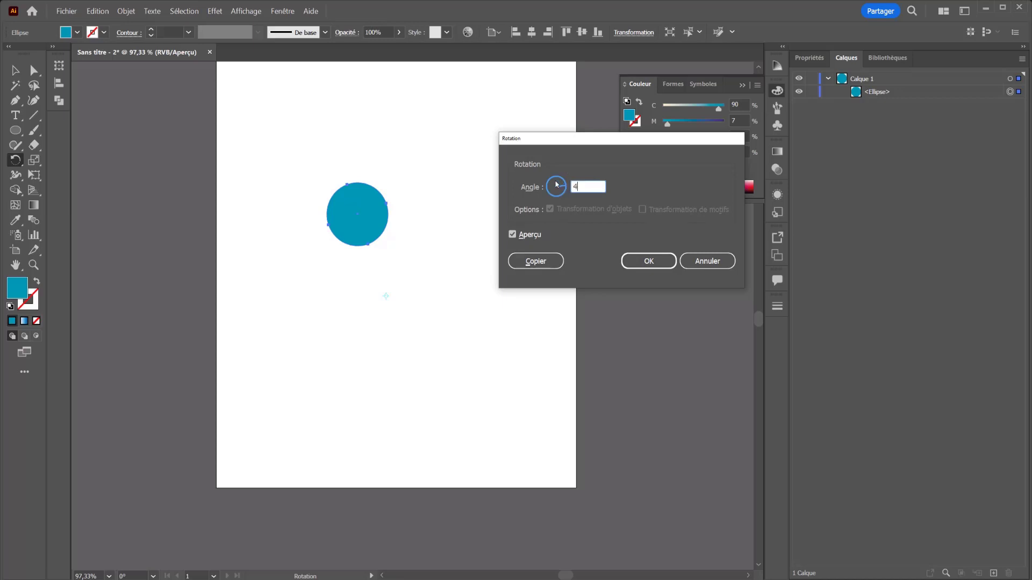
key(Tab)
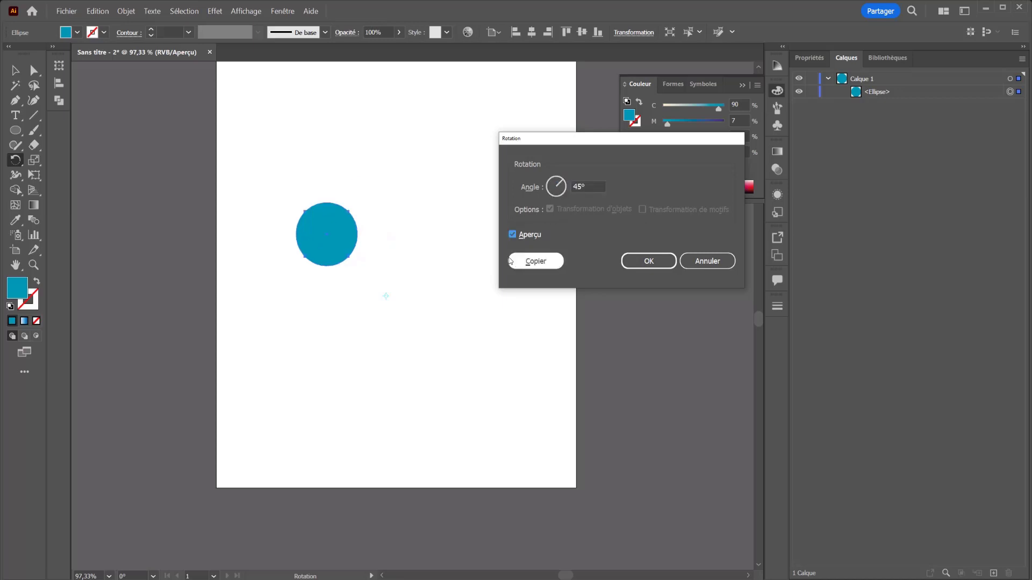
click(536, 262)
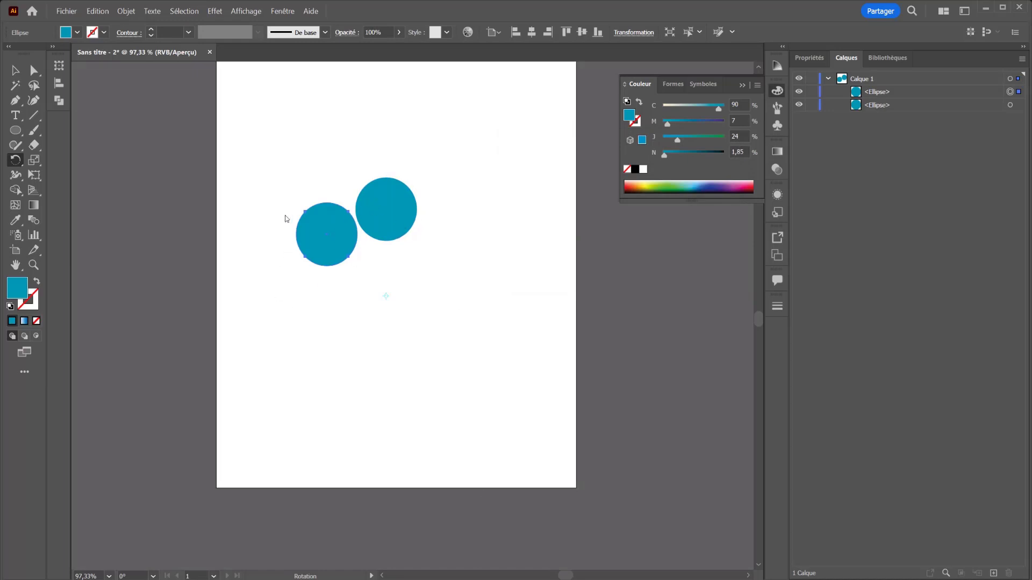
- Repeat the rotated copy six times to complete a ring of eight circles
key(ctrl+d)
key(ctrl+d)
key(ctrl+d)
key(ctrl+d)
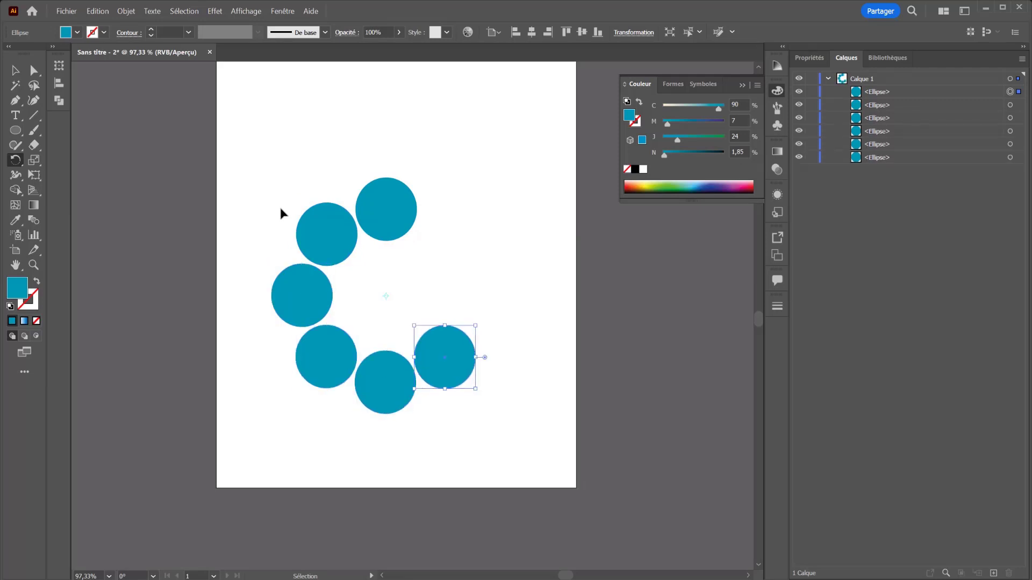
key(ctrl+d)
key(ctrl+d)
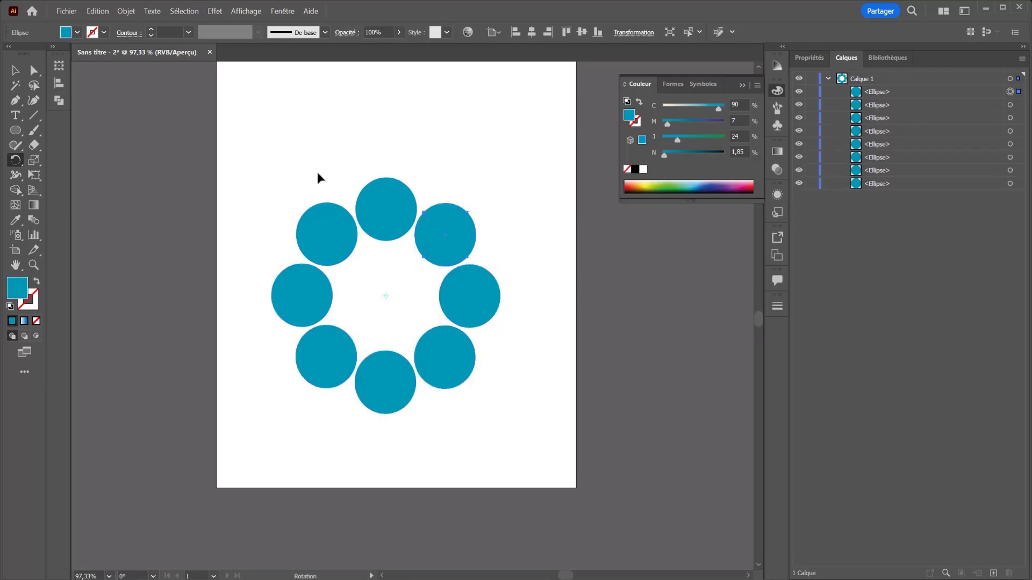
- Select the whole ring of circles and delete it
click(22, 71)
drag(237, 140, 516, 493)
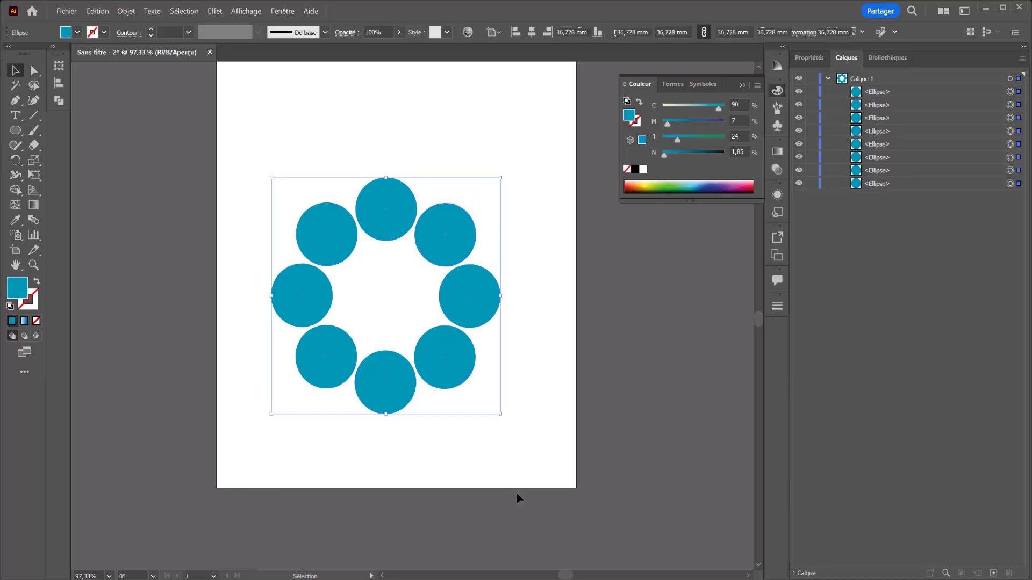
key(Delete)
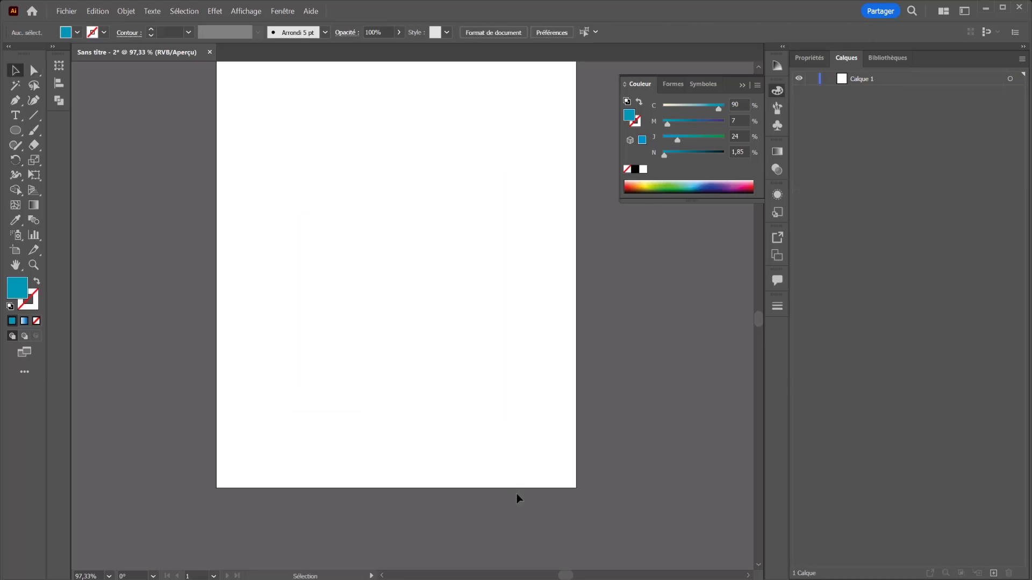
- Draw a blue circle about 90 mm in diameter in the upper half of the page and cut it
click(15, 130)
drag(260, 166, 421, 321)
click(96, 11)
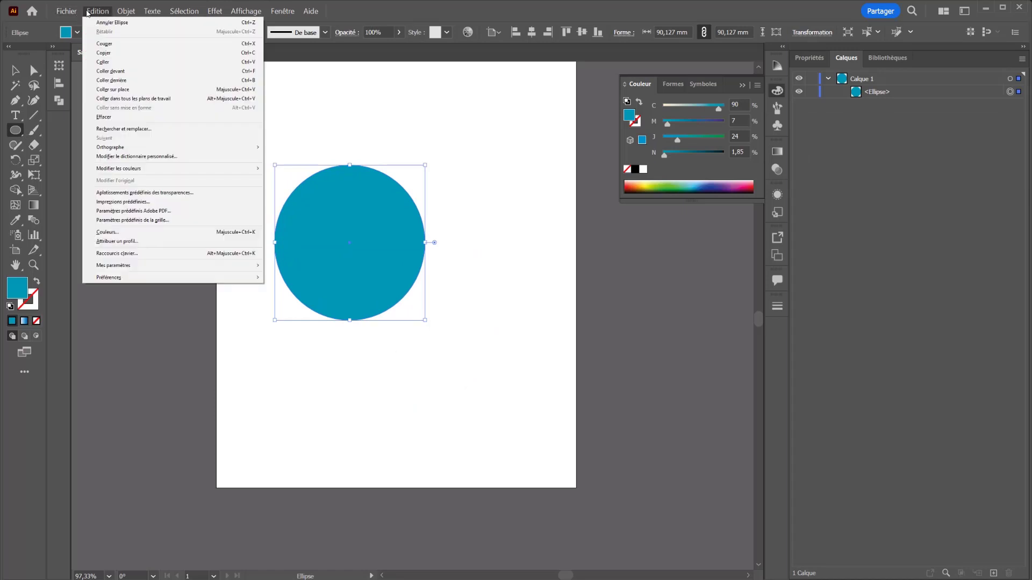
click(110, 45)
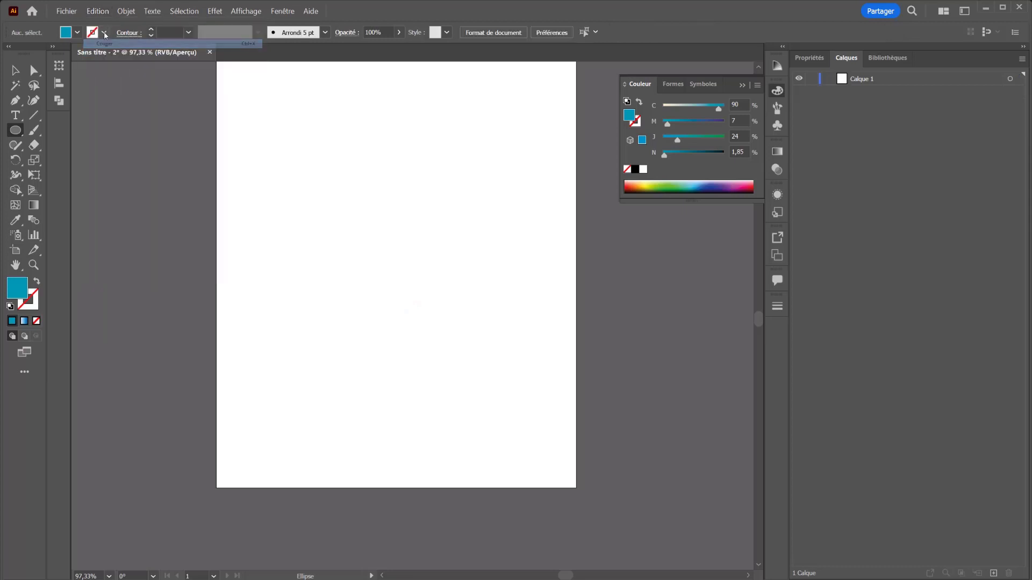
- Paste the cut circle and recolour it green by setting its yellow value to 78%
click(97, 11)
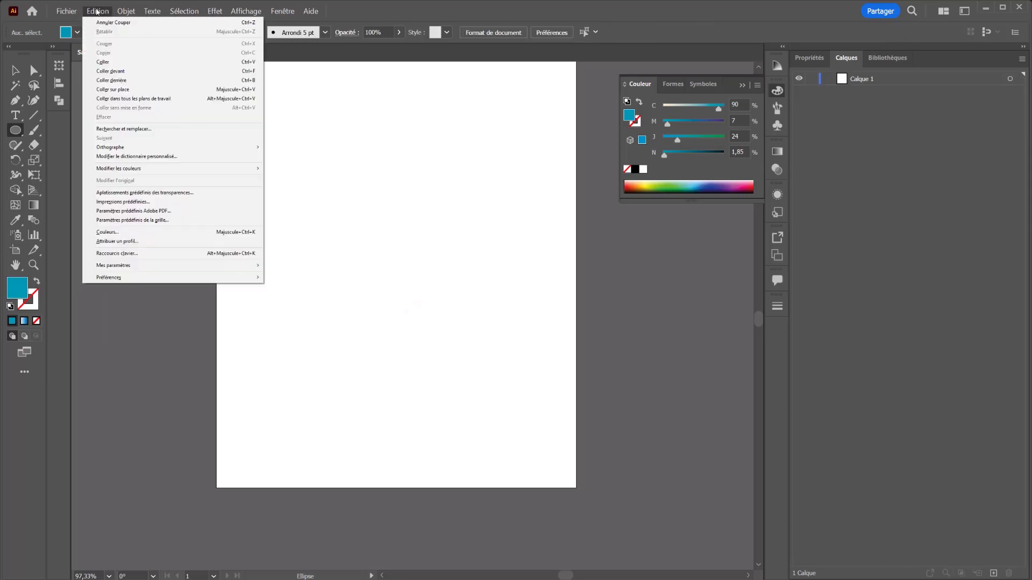
click(129, 76)
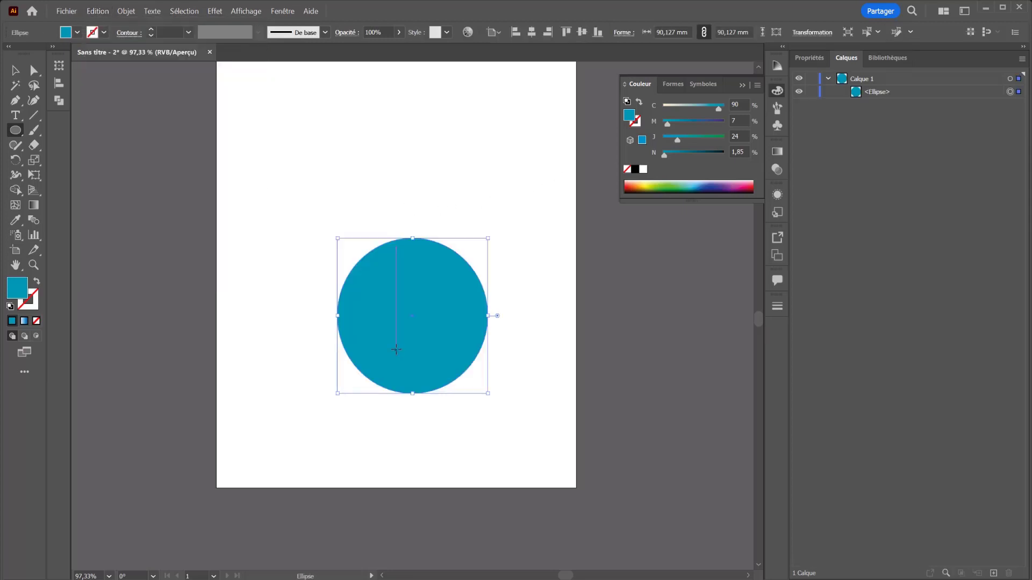
drag(404, 317, 404, 340)
key(ctrl+z)
click(711, 140)
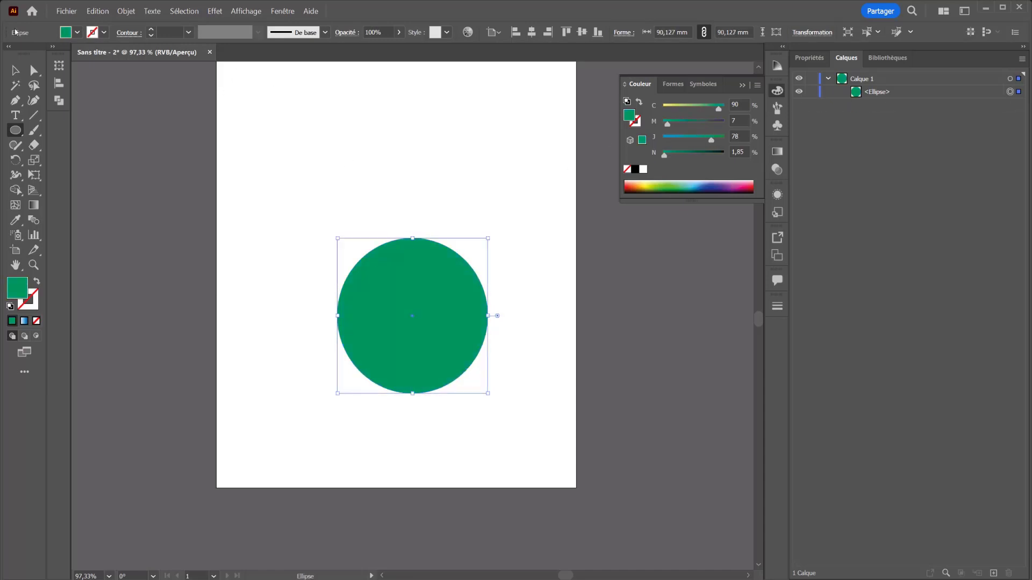
- Paste the cut blue circle in front of the green circle, at its original position
click(125, 11)
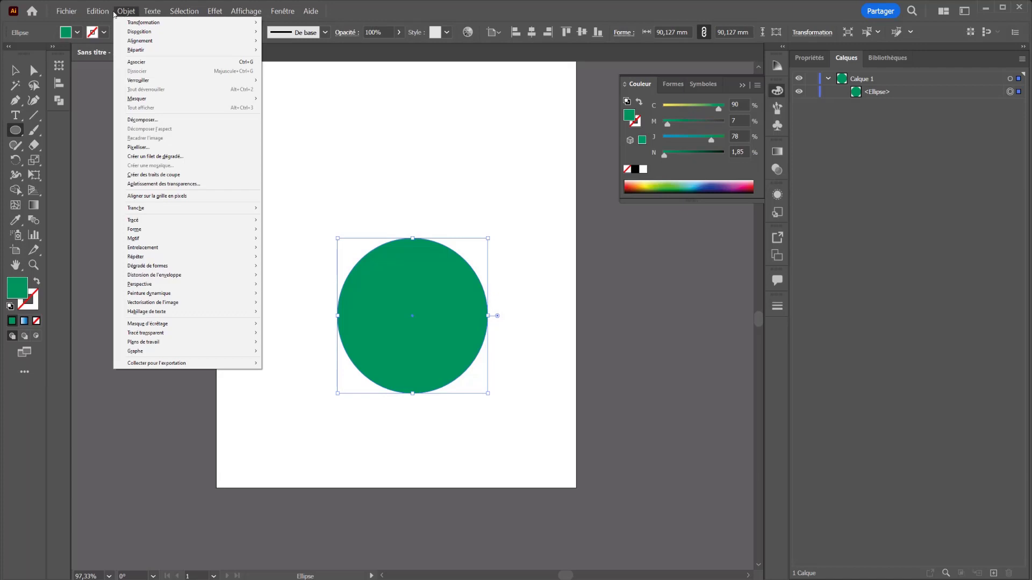
mouse_move(97, 11)
click(124, 78)
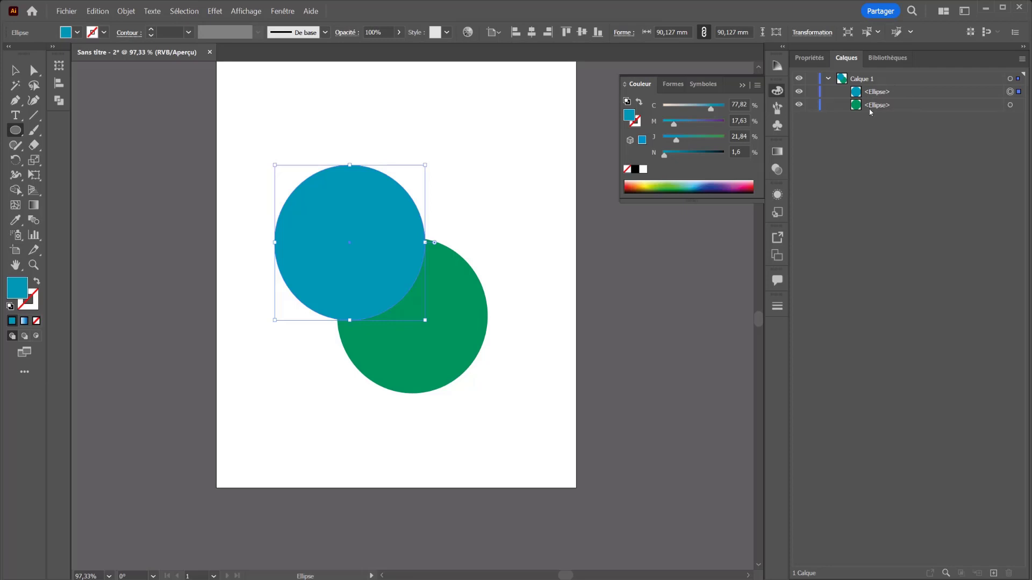
- Try pasting another copy directly behind the selected blue circle and undo that paste
click(129, 12)
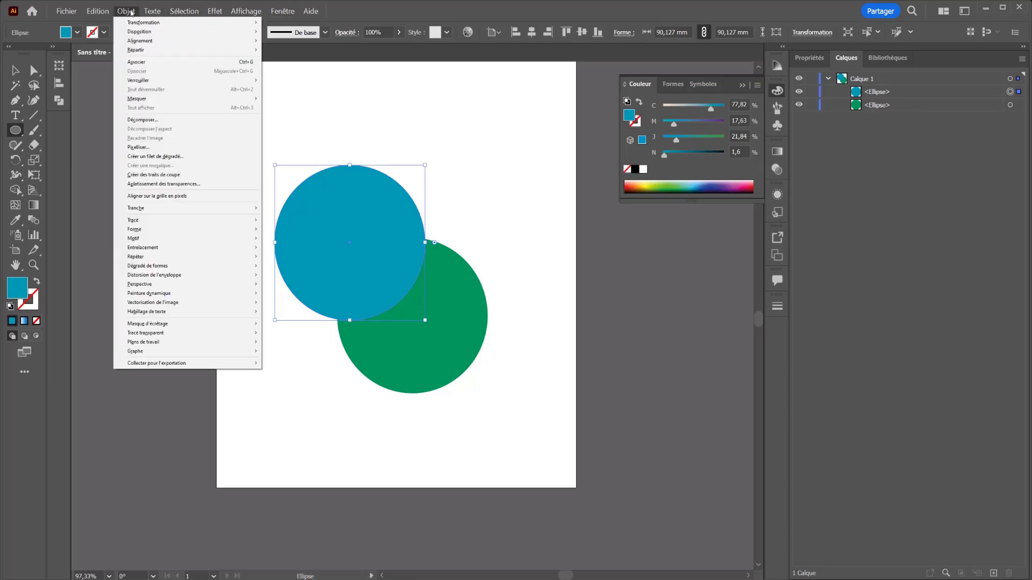
click(107, 79)
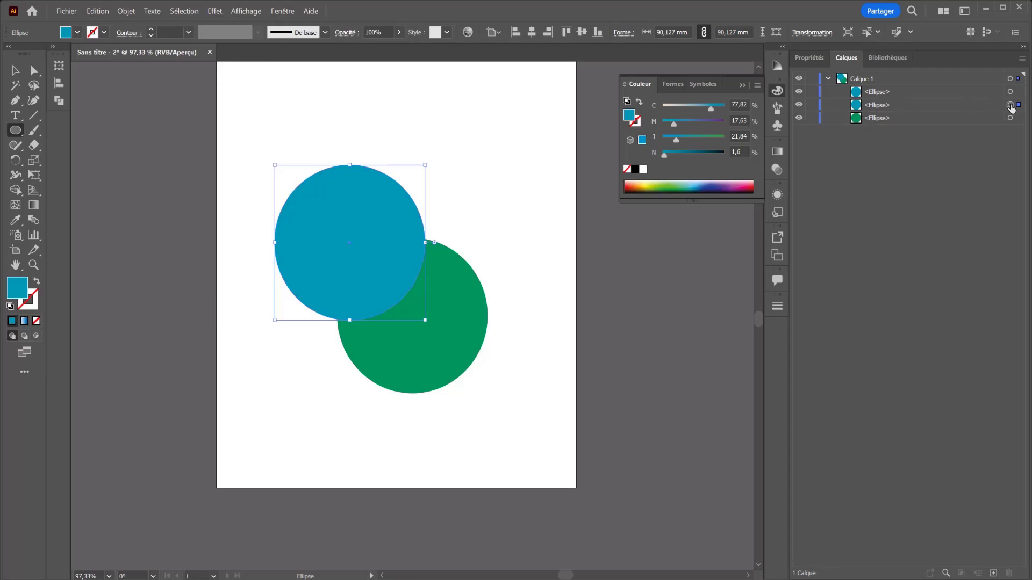
click(461, 331)
key(Escape)
- Select the green circle and paste a copy of the blue circle behind it
ctrl+click(460, 337)
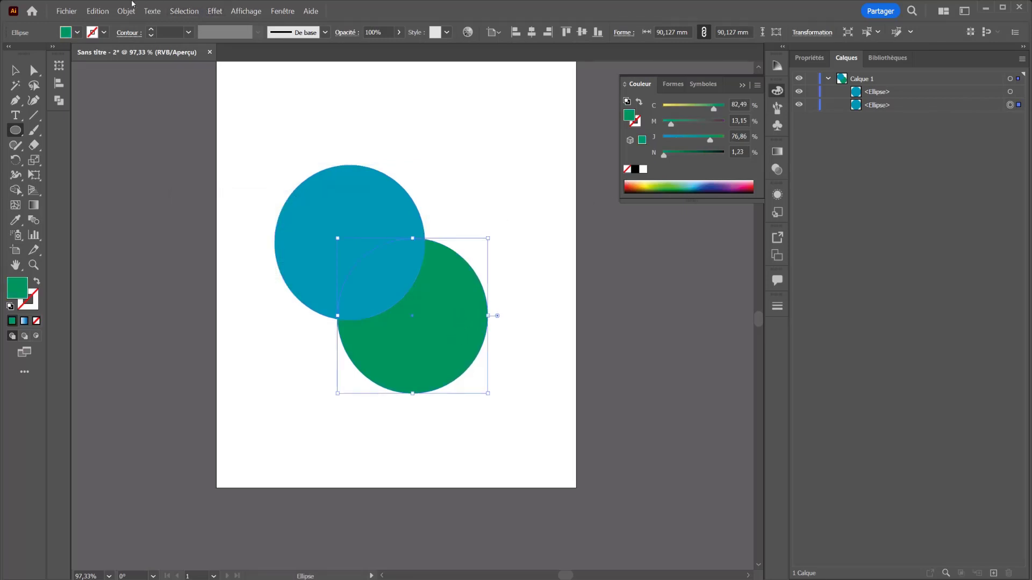
click(98, 11)
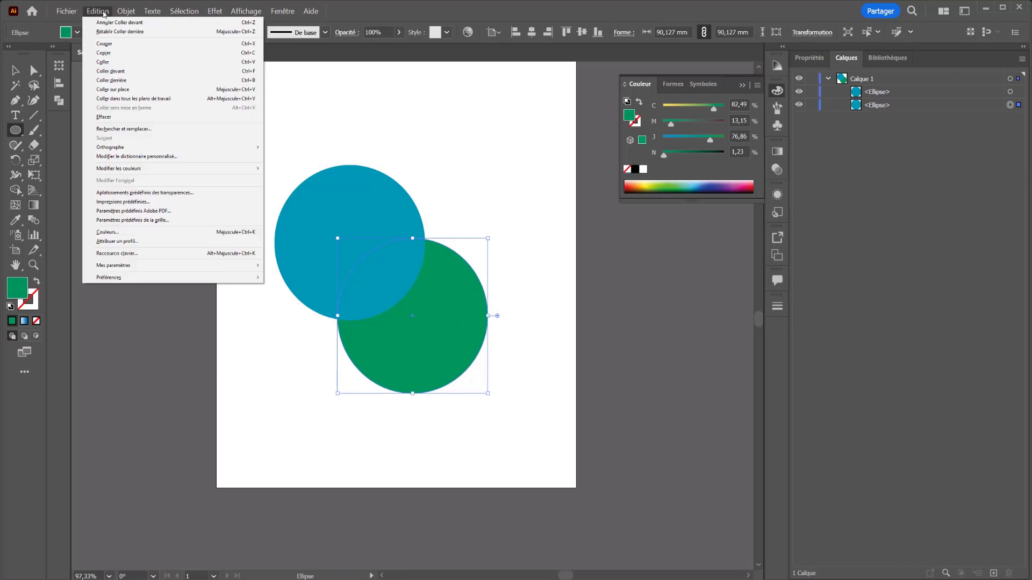
click(117, 80)
- Select the green circle in the middle of the stack and move it slightly up and to the left
click(894, 119)
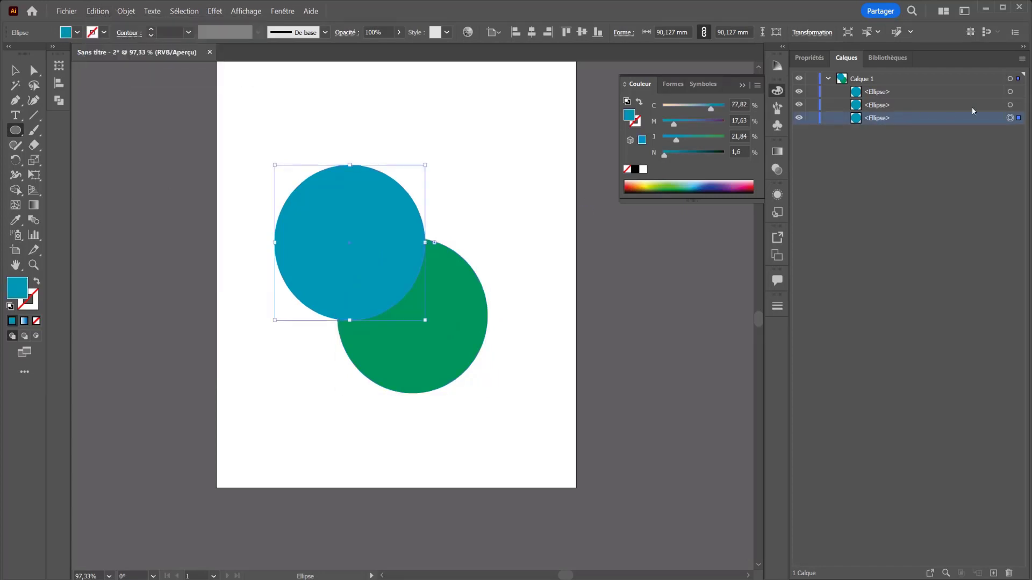
click(1010, 105)
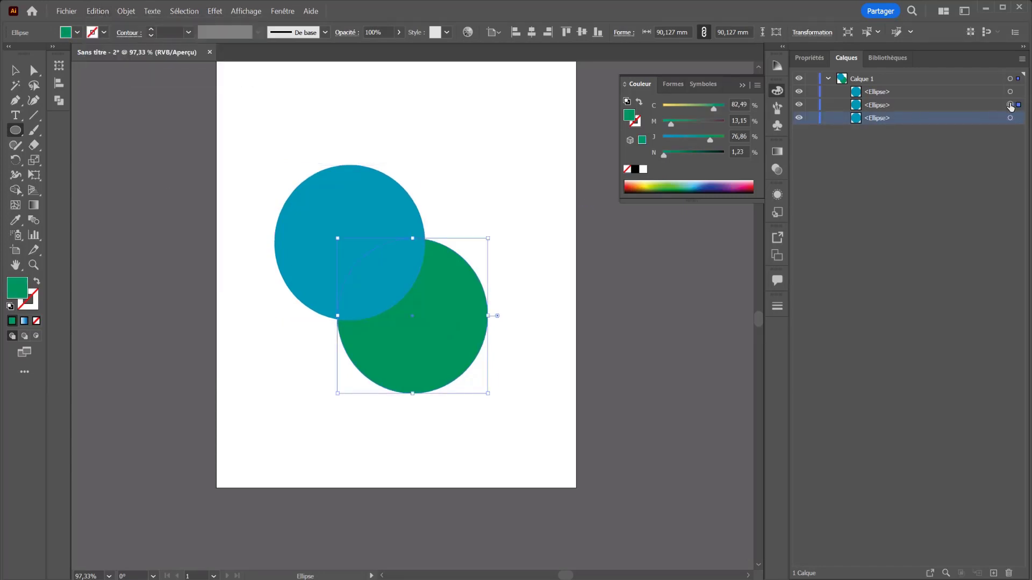
click(850, 106)
key(v)
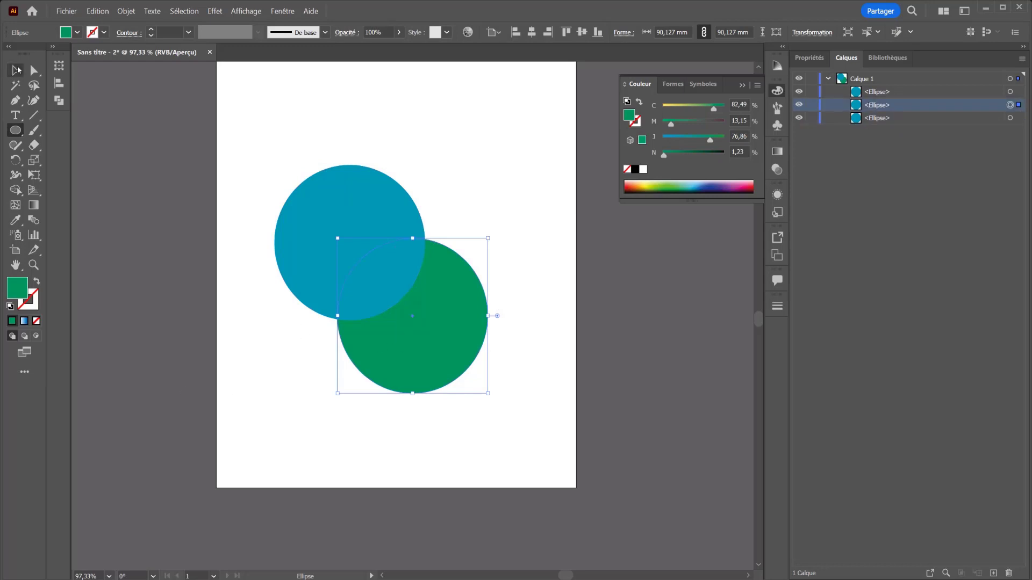
drag(417, 396, 396, 352)
- Move the front blue circle aside to check the copy behind the green circle, and undo each move
click(897, 118)
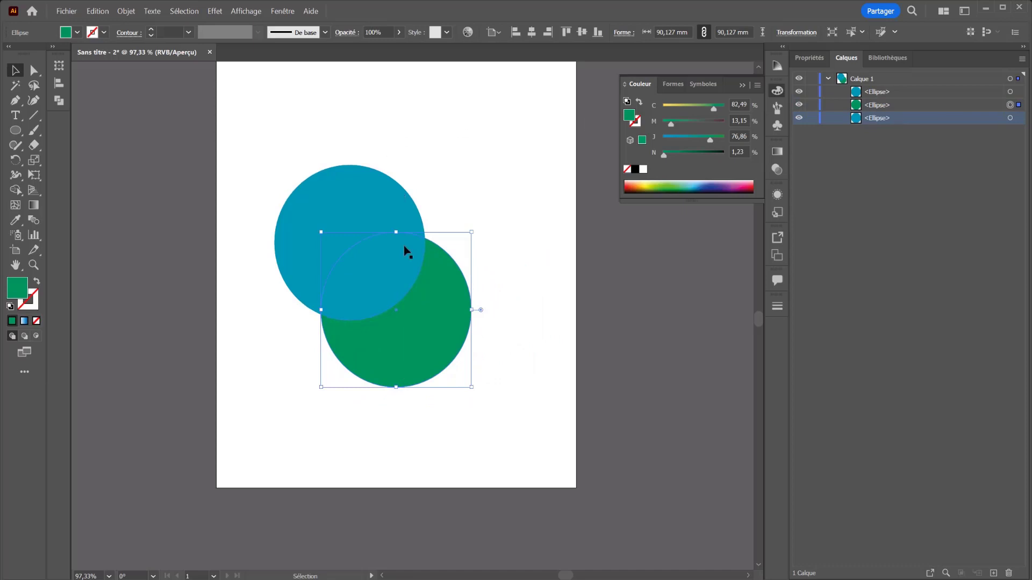
drag(382, 210, 506, 267)
key(a)
key(ctrl+z)
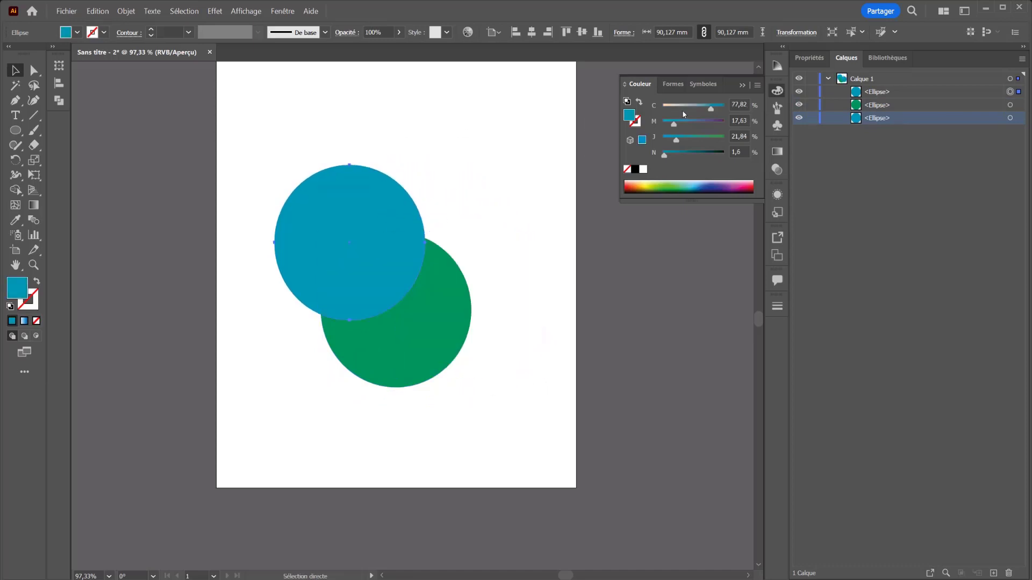
key(v)
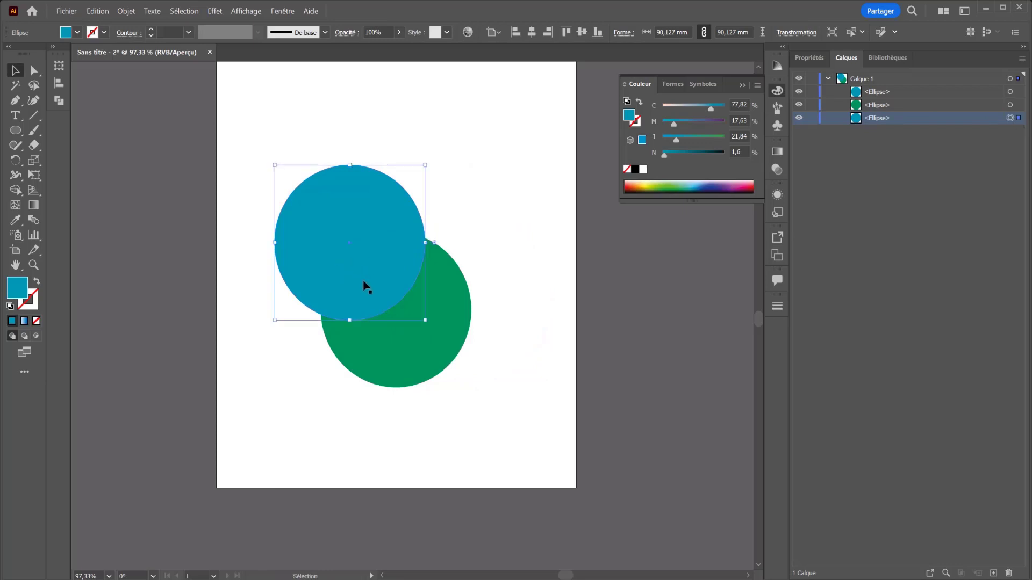
drag(371, 288, 480, 396)
key(ctrl+z)
key(a)
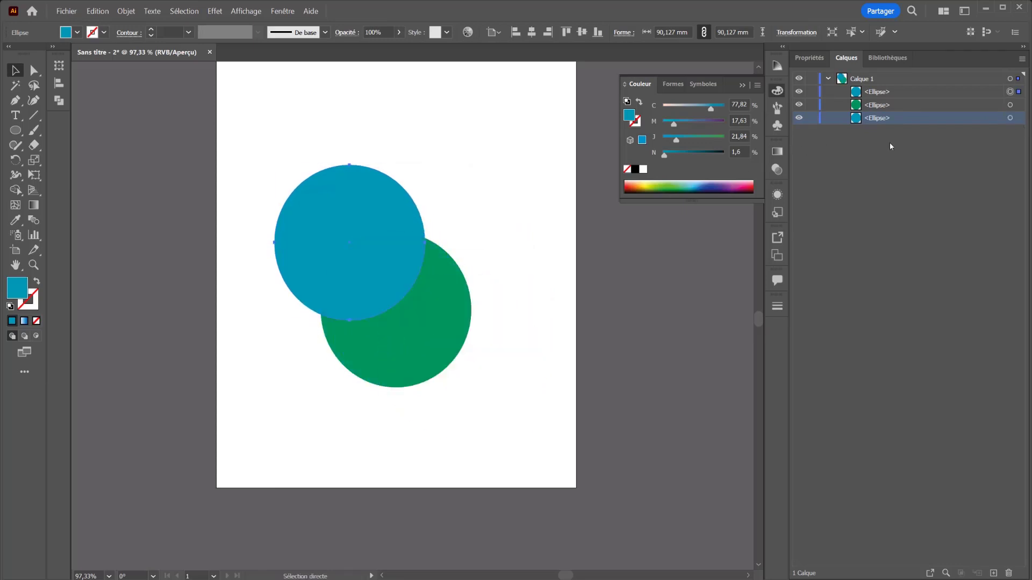
- Select the rearmost blue circle and move it right and down until it sticks out below the green circle
click(1010, 119)
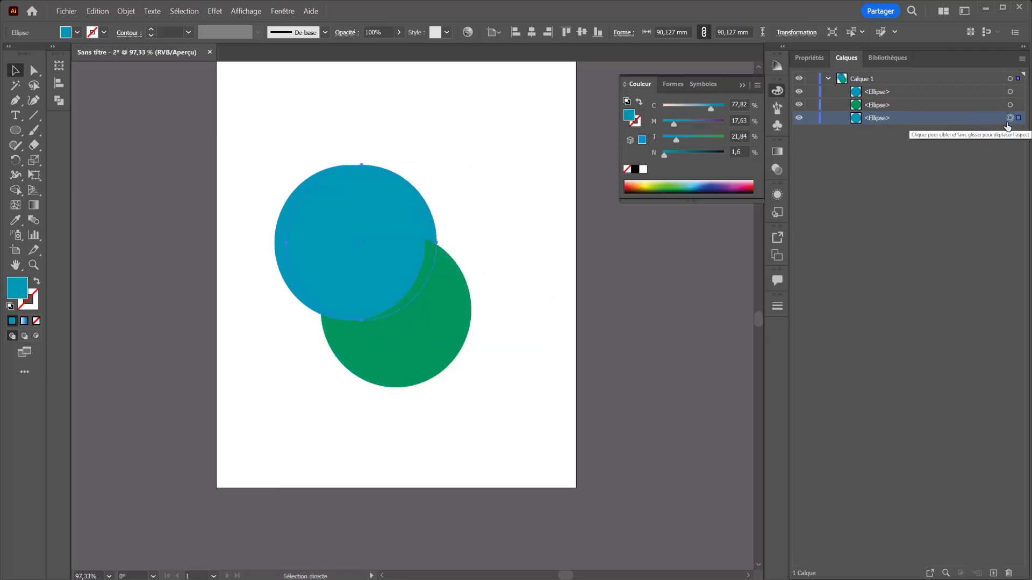
key(shift+Right)
key(shift+Right)
key(shift+Right)
key(shift+Right)
key(shift+Right)
key(shift+Right)
key(shift+Down)
key(shift+Down)
key(shift+Down)
key(shift+Down)
key(shift+Down)
key(shift+Down)
key(shift+Down)
key(shift+Down)
key(shift+Down)
key(shift+Down)
key(shift+Down)
key(shift+Down)
key(shift+Down)
key(shift+Down)
key(shift+Down)
key(shift+Down)
key(shift+Down)
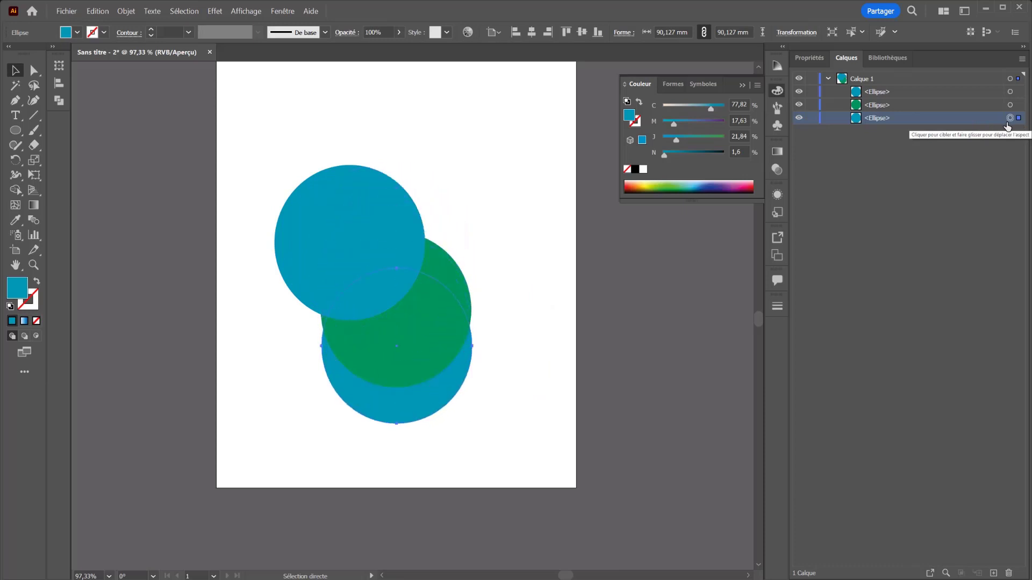
key(shift+Down)
key(shift+Down)
key(shift+Down)
key(shift+Down)
key(shift+Down)
key(v)
- Paste a copy of the blue circle in place and move it off the artboard to the left
click(126, 12)
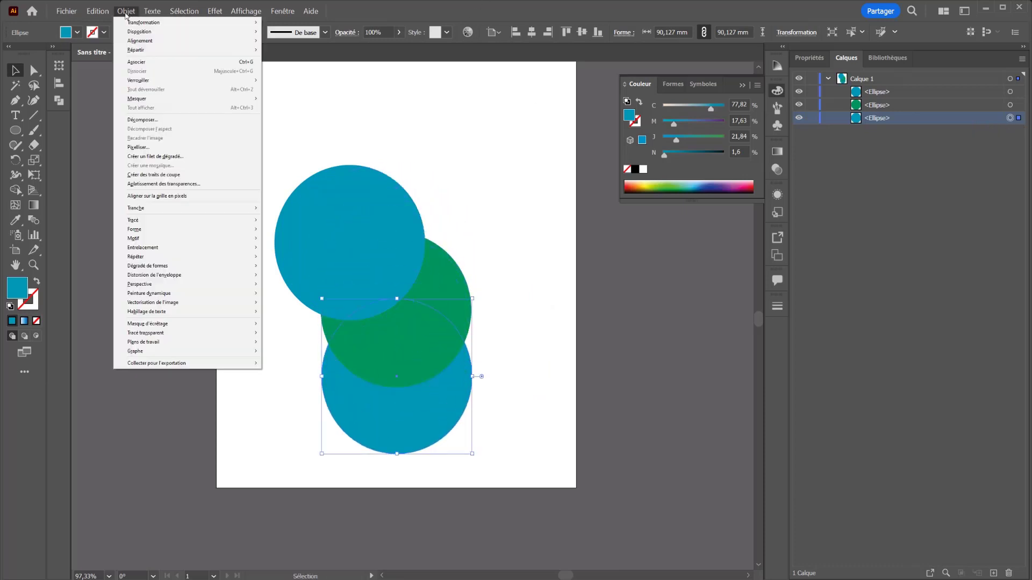
mouse_move(98, 11)
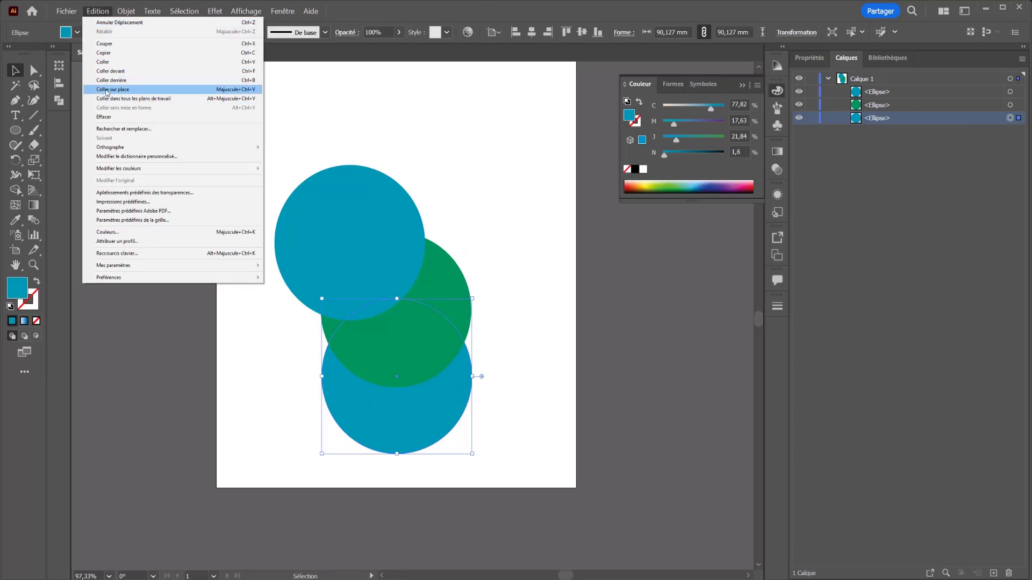
click(111, 89)
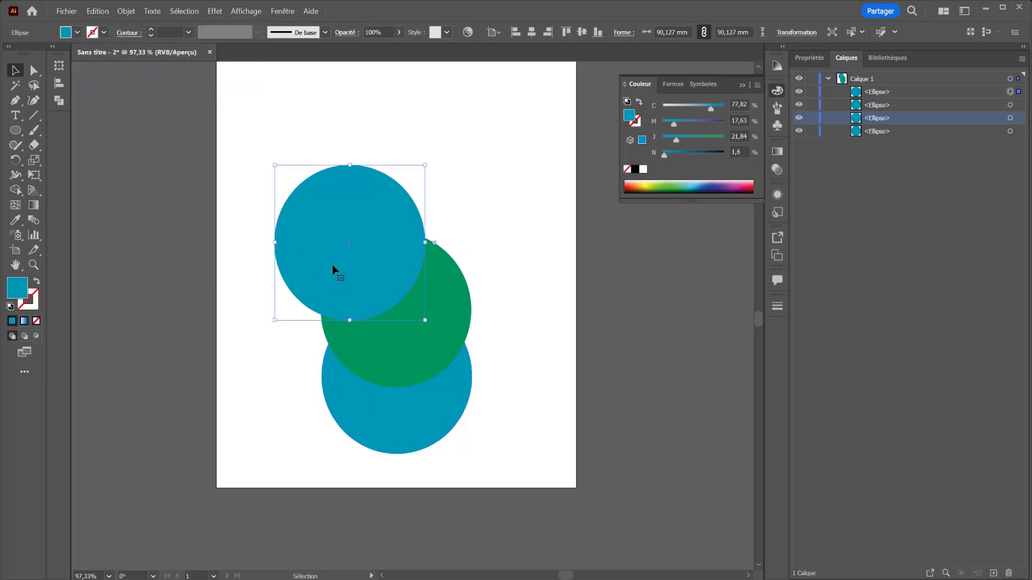
key(a)
key(v)
drag(371, 268, 100, 258)
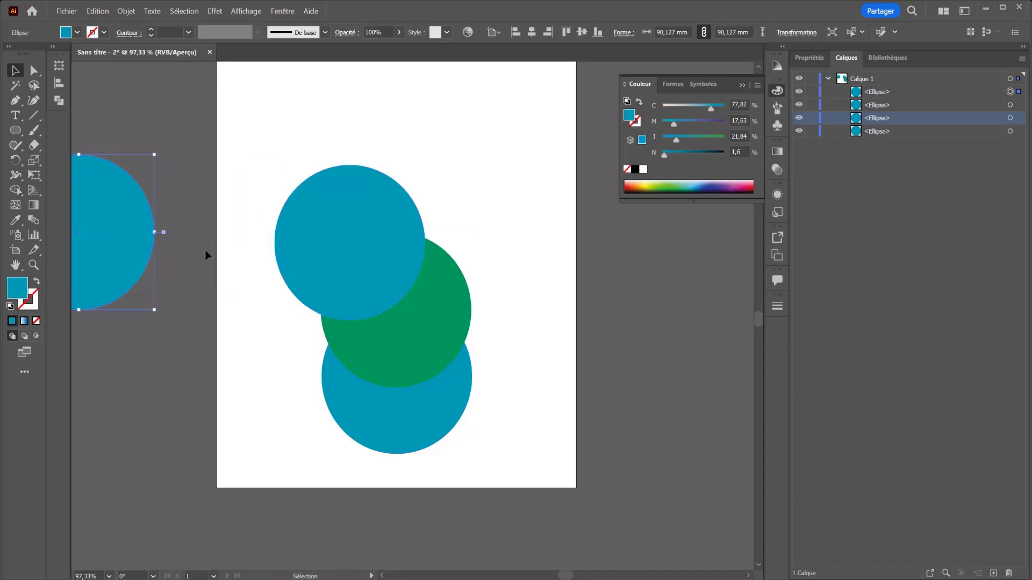
- Try a regular paste of the blue circle and delete that copy
key(a)
key(v)
key(ctrl+v)
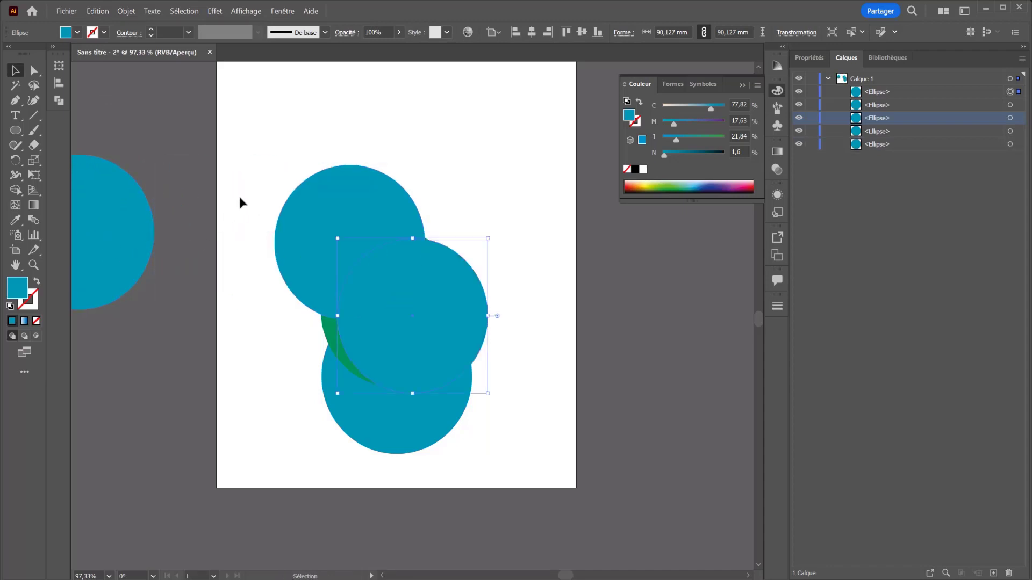
key(Delete)
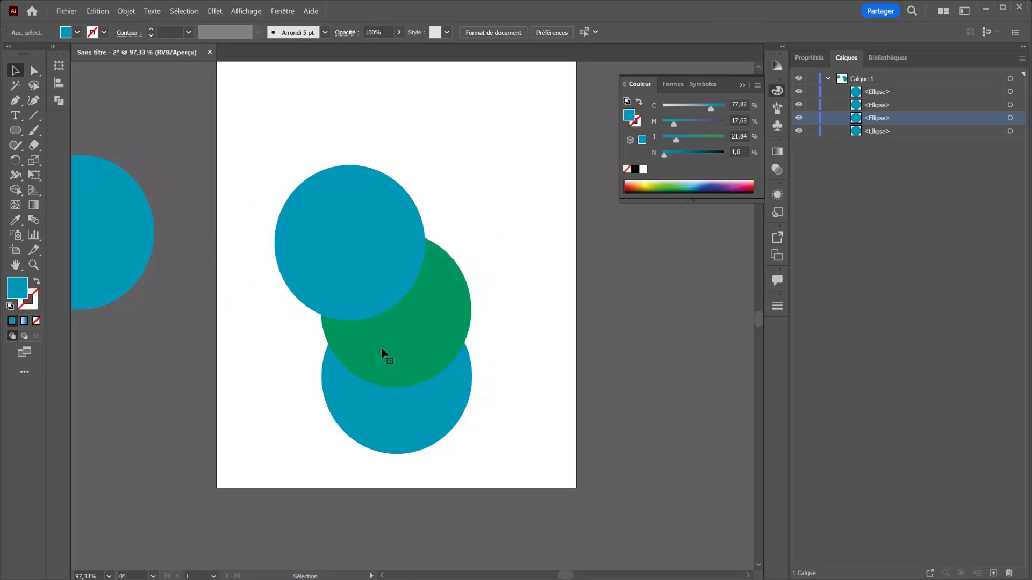
- Copy and delete the blue circle beside the artboard, and paste it back in place at the same position
click(104, 14)
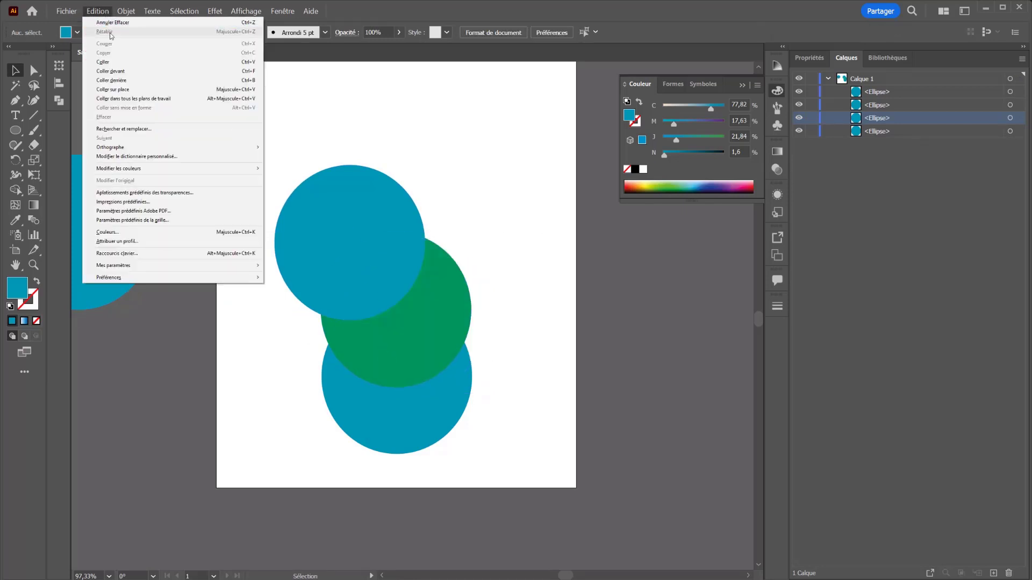
click(105, 334)
click(102, 291)
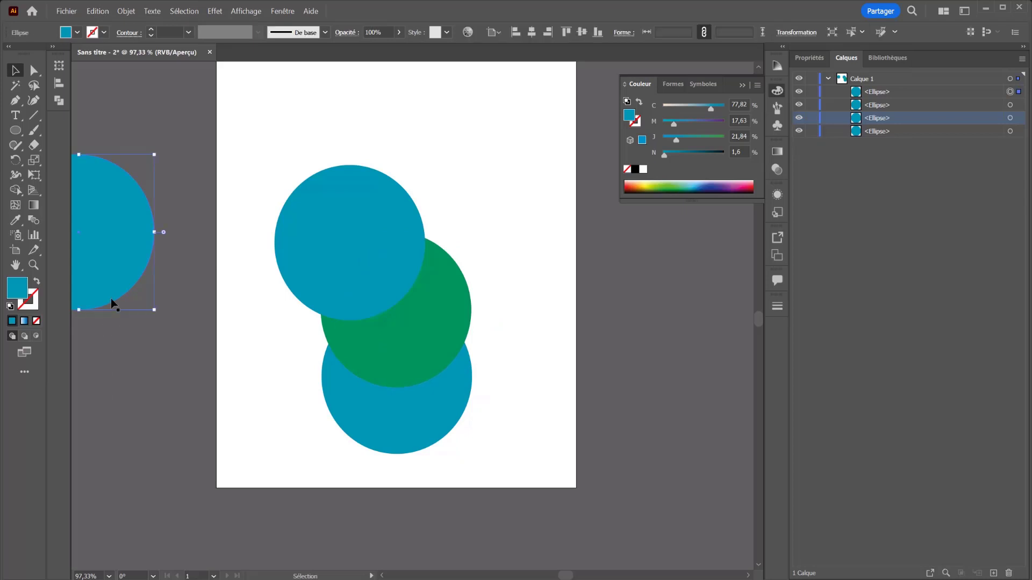
key(Return)
key(Escape)
key(Delete)
click(125, 10)
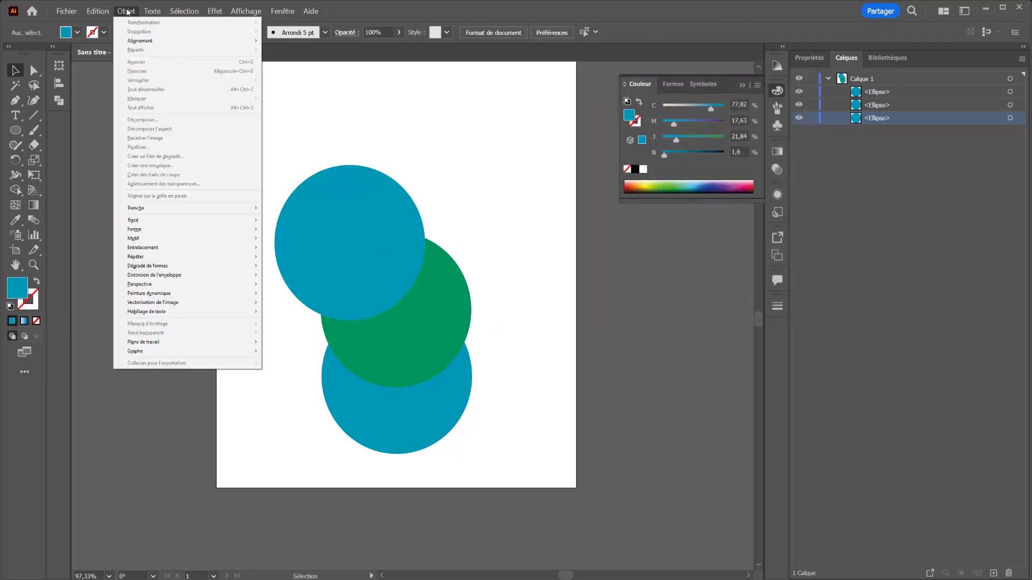
mouse_move(95, 11)
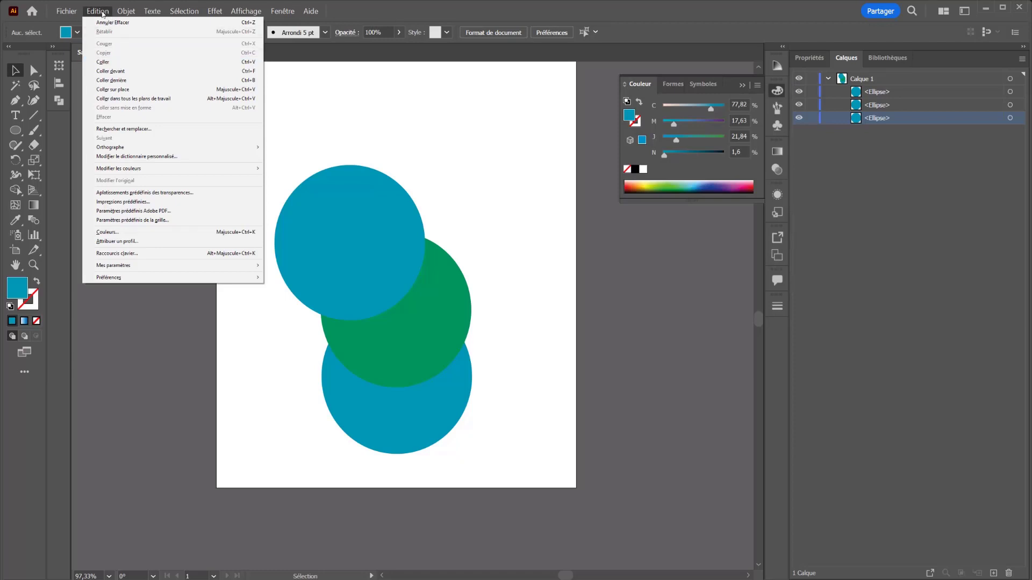
click(129, 90)
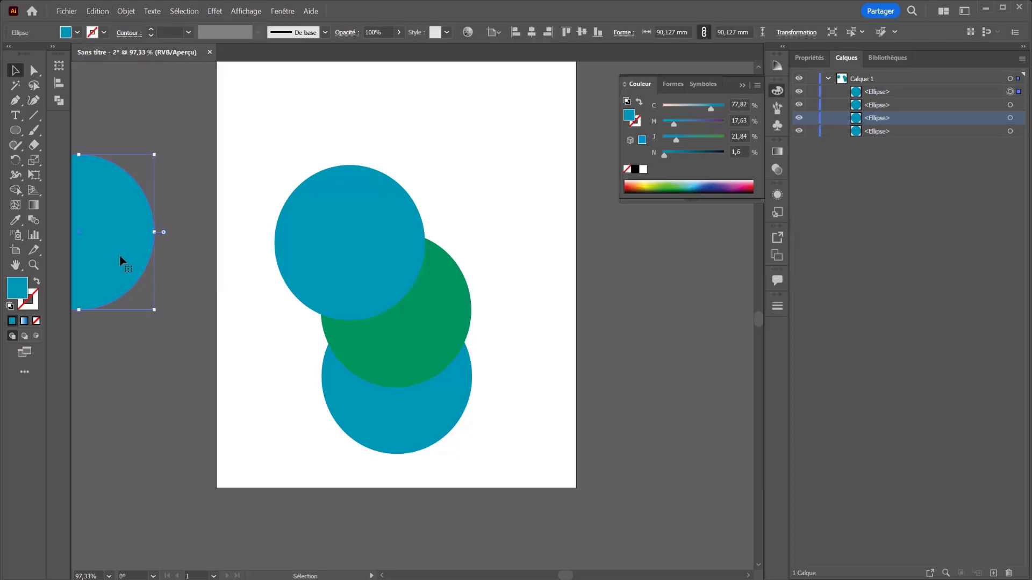
- Delete the pasted circle beside the artboard and all three overlapping circles on the artboard
drag(122, 260, 223, 316)
key(Delete)
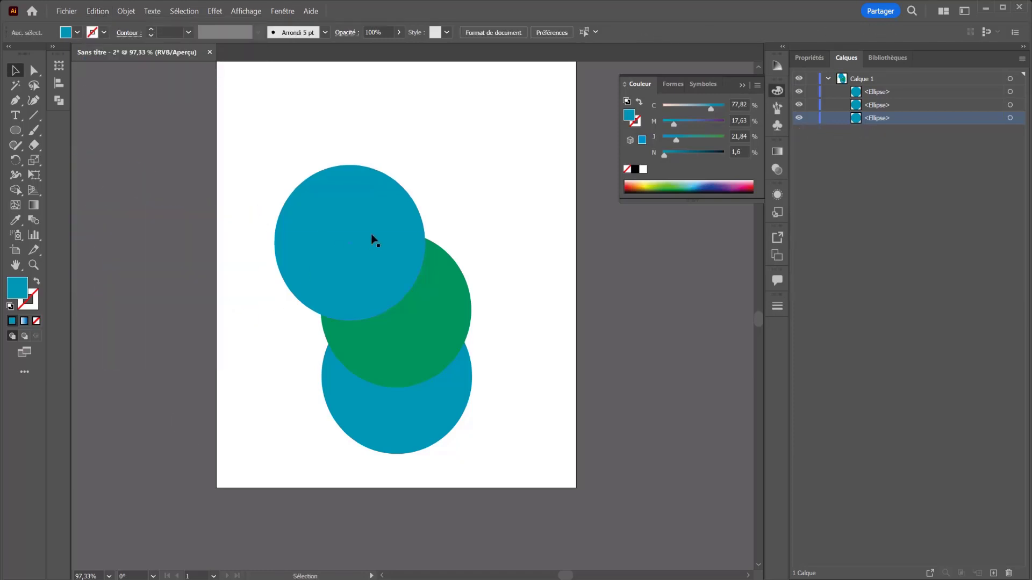
drag(484, 198, 331, 377)
key(Delete)
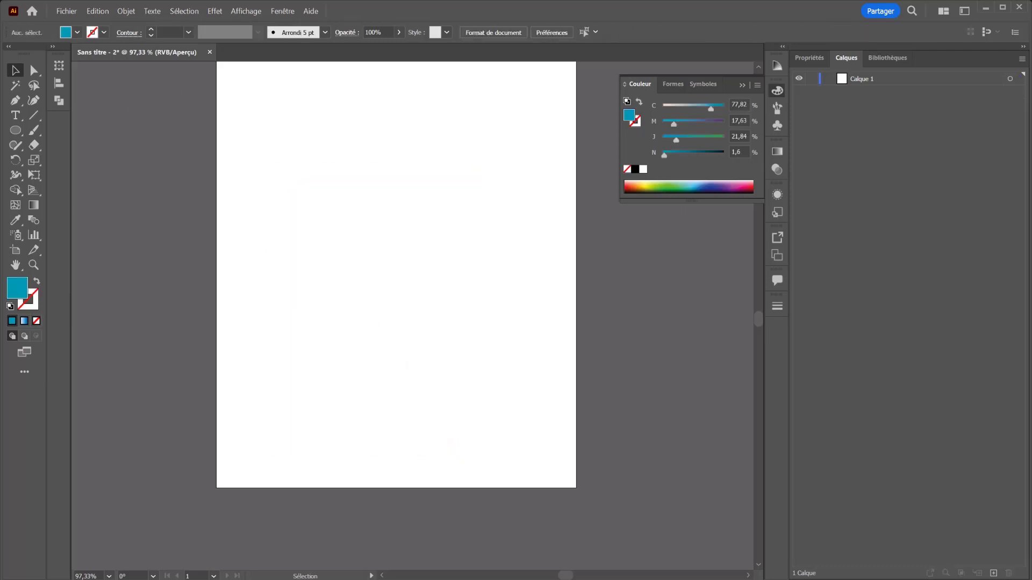
- Draw a closed, curved, elongated blue shape with four anchor points near the artboard's centre using the Pen tool
click(16, 115)
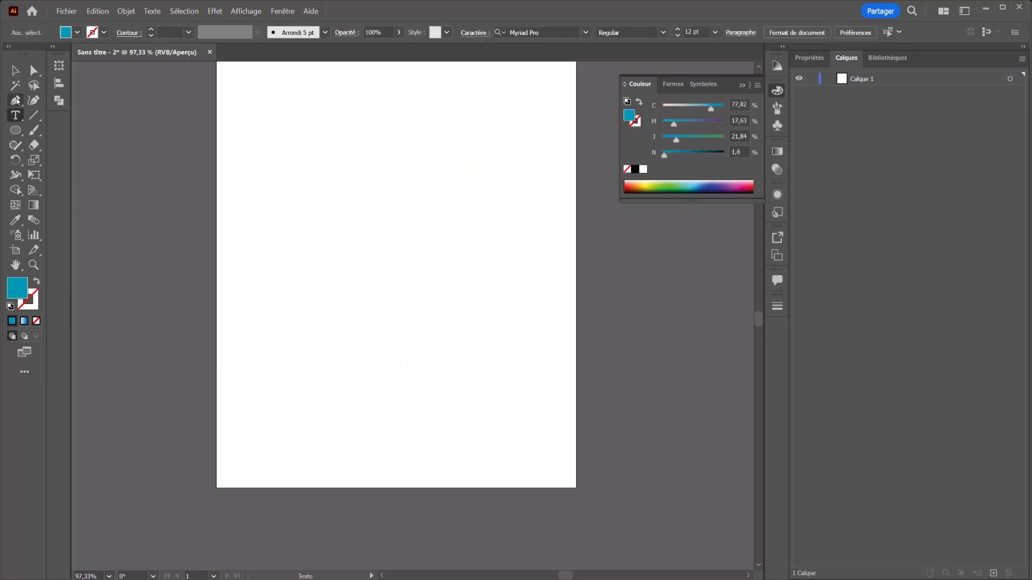
click(16, 101)
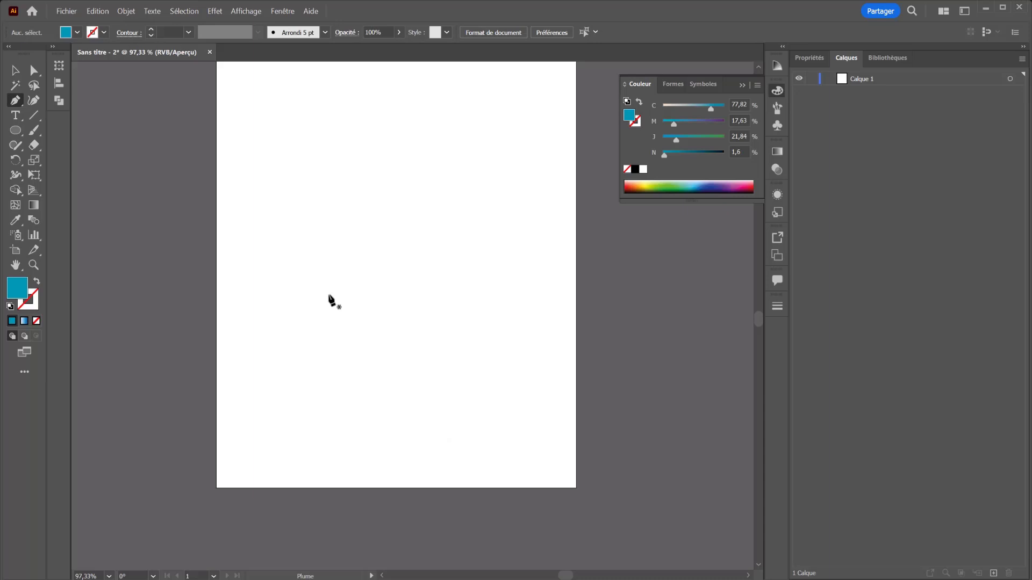
click(334, 329)
mouse_move(318, 261)
mouse_down()
mouse_move(345, 237)
mouse_move(387, 242)
mouse_up()
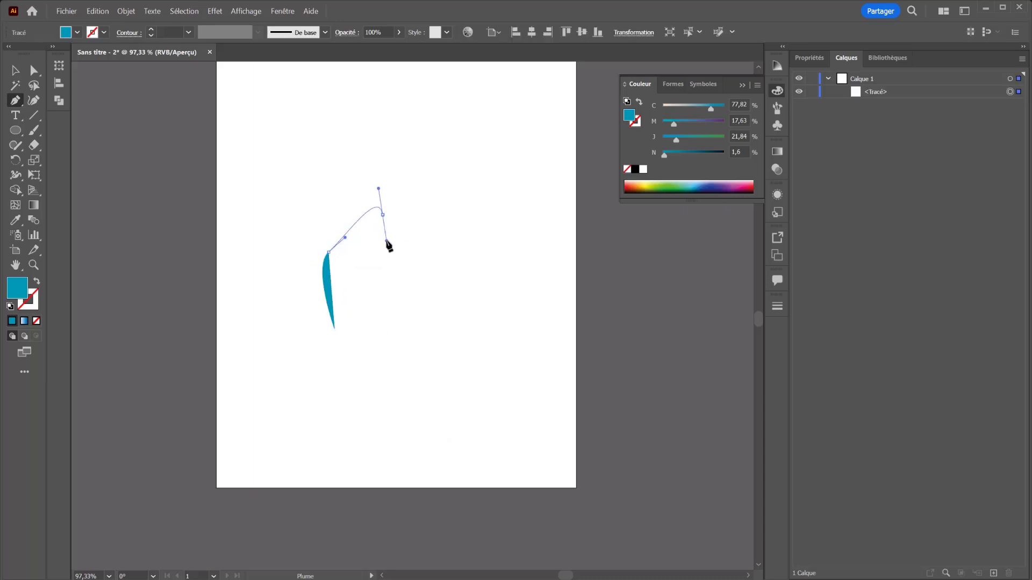
drag(356, 291, 353, 336)
click(335, 329)
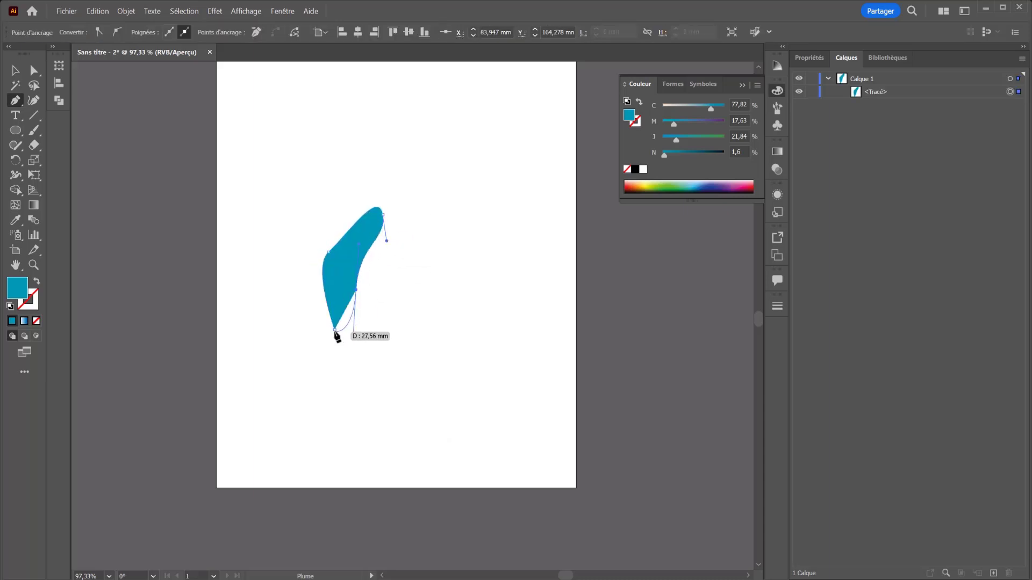
key(ctrl+z)
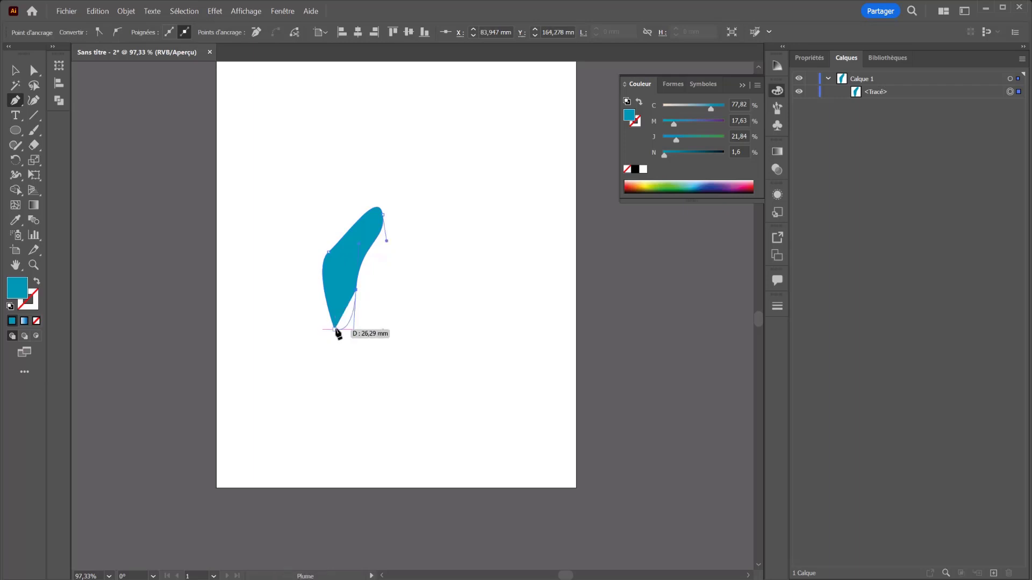
click(334, 330)
key(v)
click(295, 262)
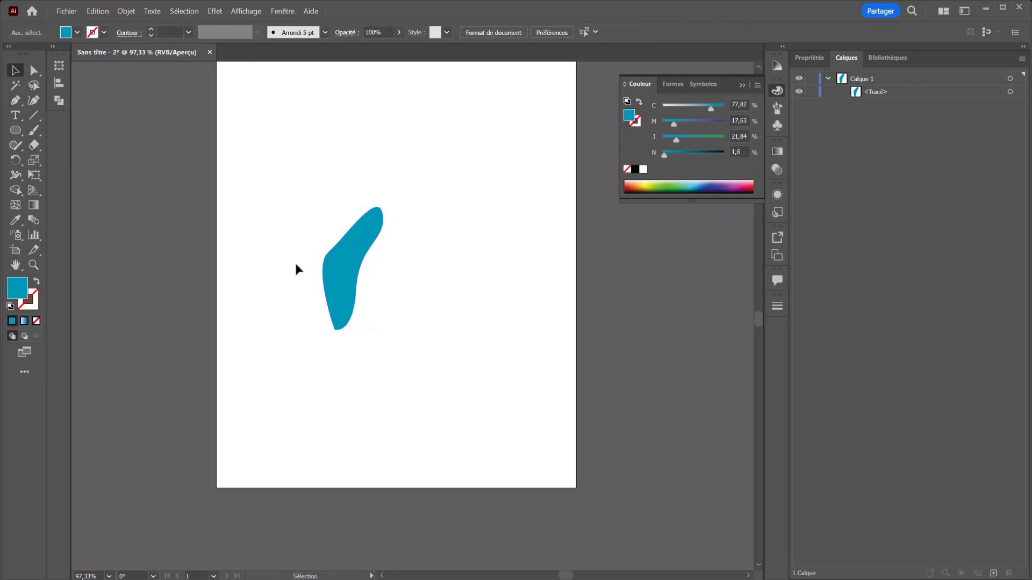
- Move the curved shape slightly up and to the right, and apply a mirror repeat to it
drag(347, 291, 386, 245)
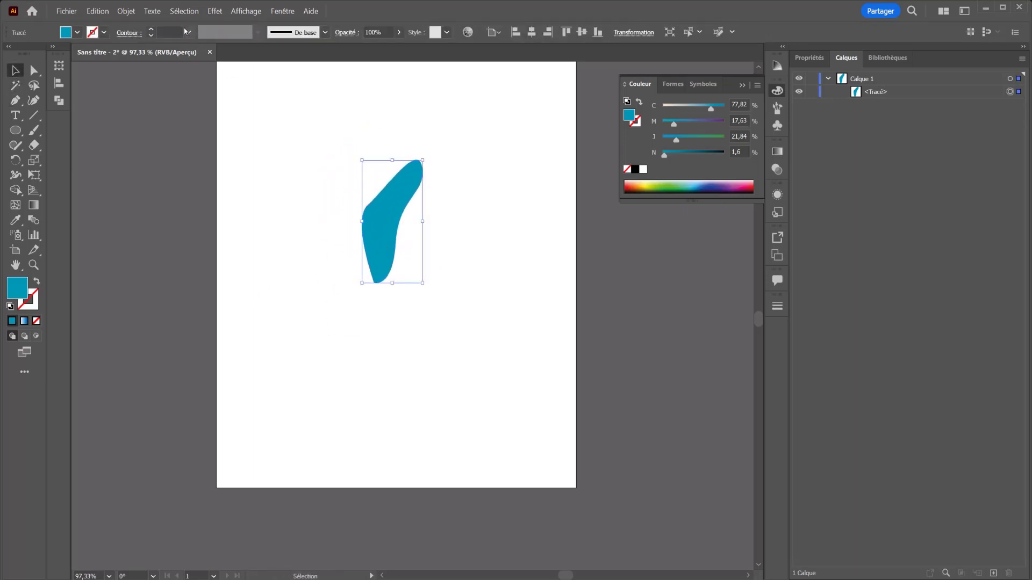
click(127, 12)
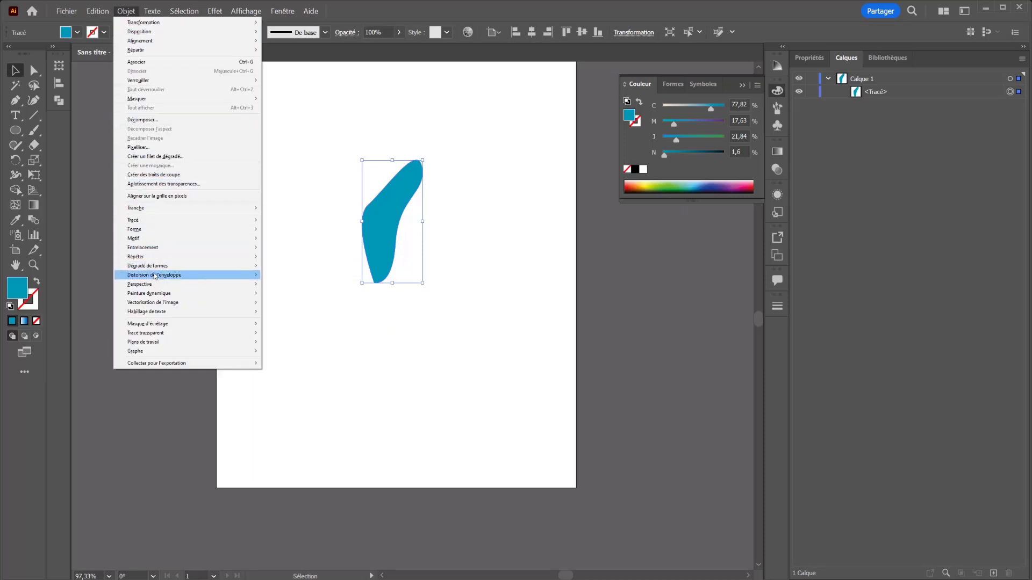
mouse_move(148, 280)
mouse_move(143, 258)
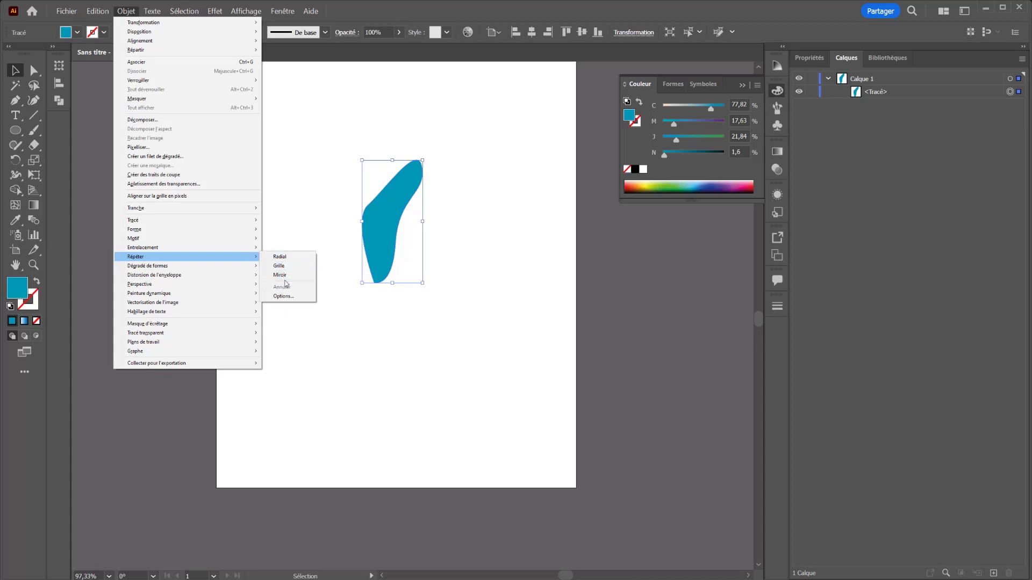
click(281, 275)
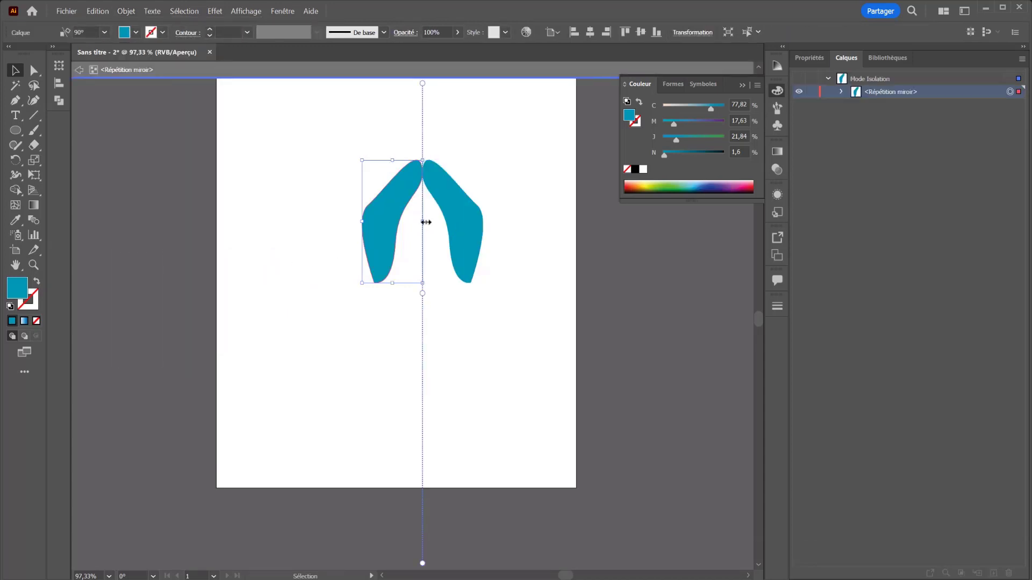
- Try shifting the mirror axis slightly away from the source shape and rotating it to about 258°
mouse_move(424, 221)
mouse_down()
mouse_move(469, 220)
mouse_move(409, 217)
mouse_move(422, 217)
mouse_up()
mouse_move(424, 299)
mouse_down()
mouse_move(467, 292)
mouse_move(424, 283)
mouse_up()
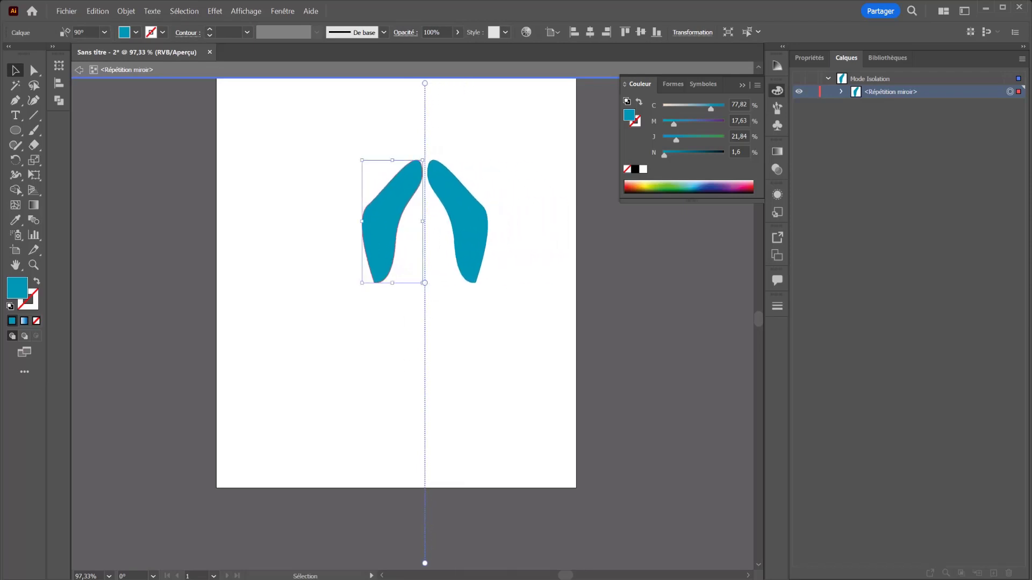
drag(426, 563, 421, 290)
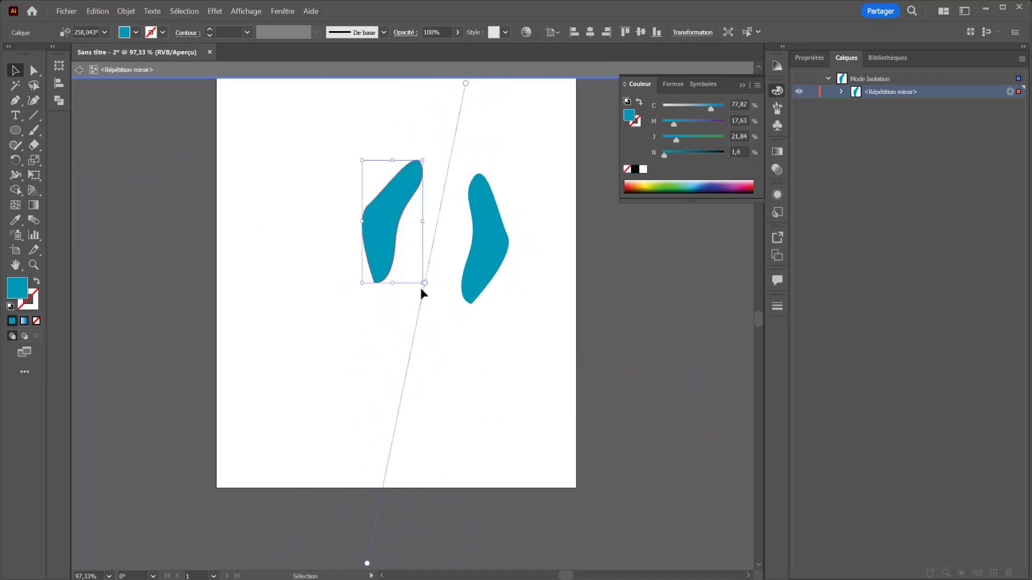
- Undo the changes to the mirror axis and leave isolation mode
click(80, 72)
key(ctrl+z)
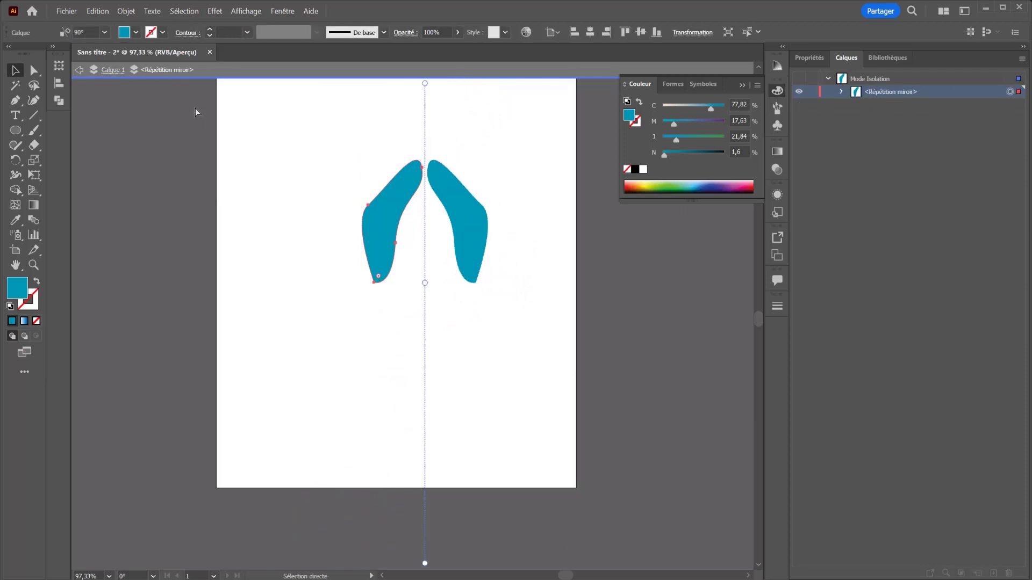
double_click(193, 110)
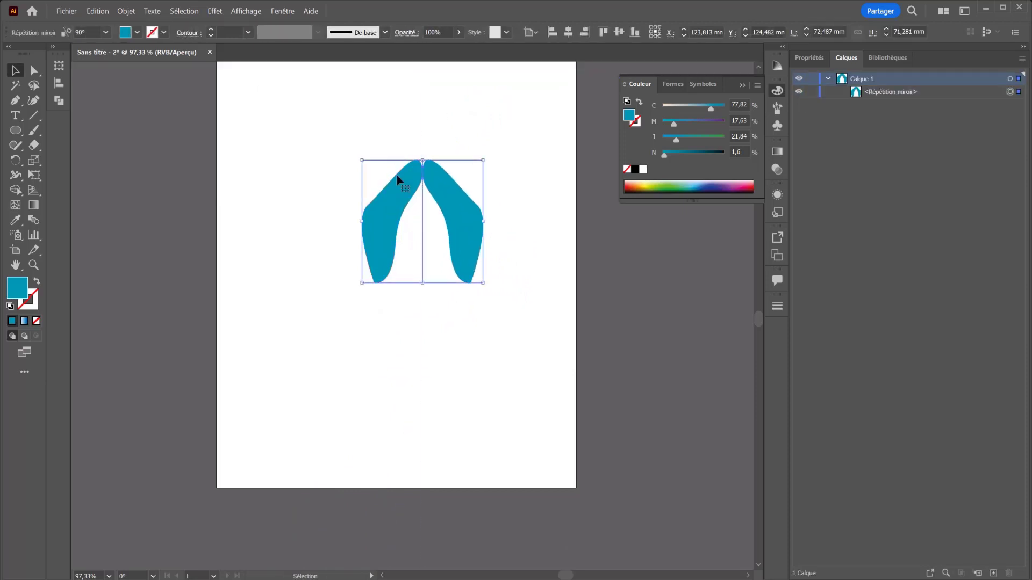
- Try deleting the source shape inside the mirror repeat, undo the deletion and leave isolation mode
double_click(451, 199)
key(Delete)
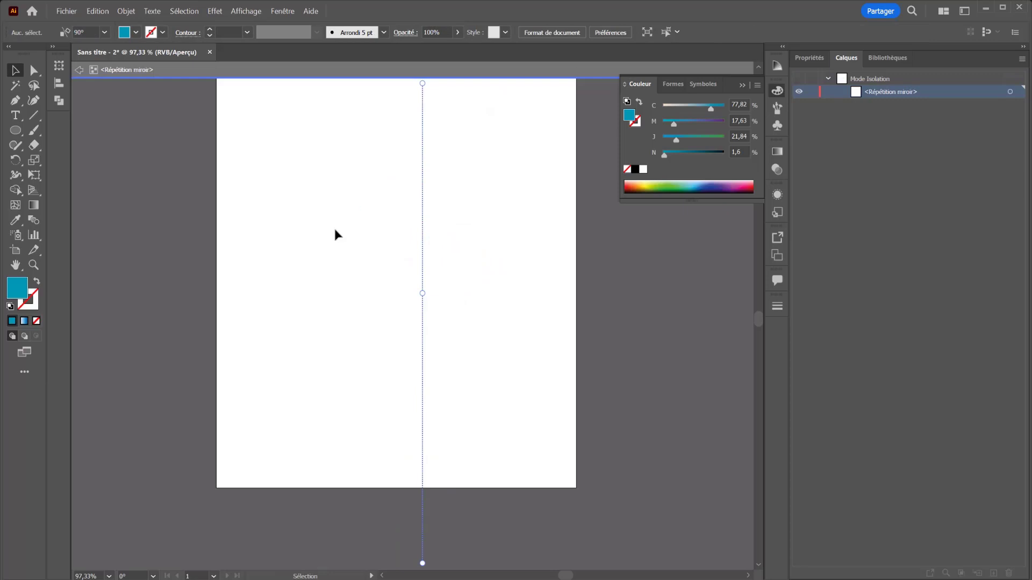
key(ctrl+z)
click(100, 71)
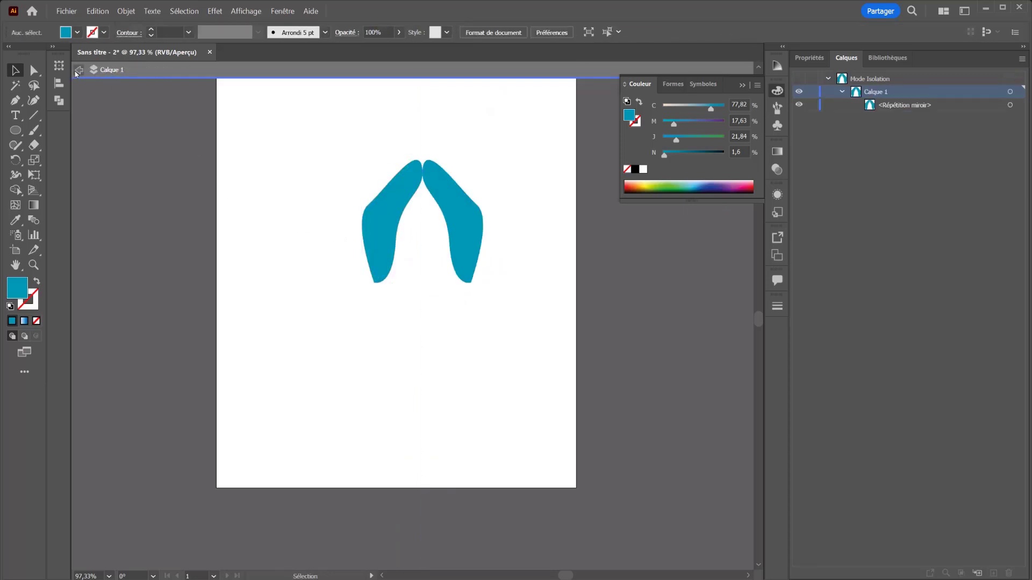
click(77, 70)
- Select the mirror repeat and try an axis angle of 0° before setting the angle to 210°
click(810, 58)
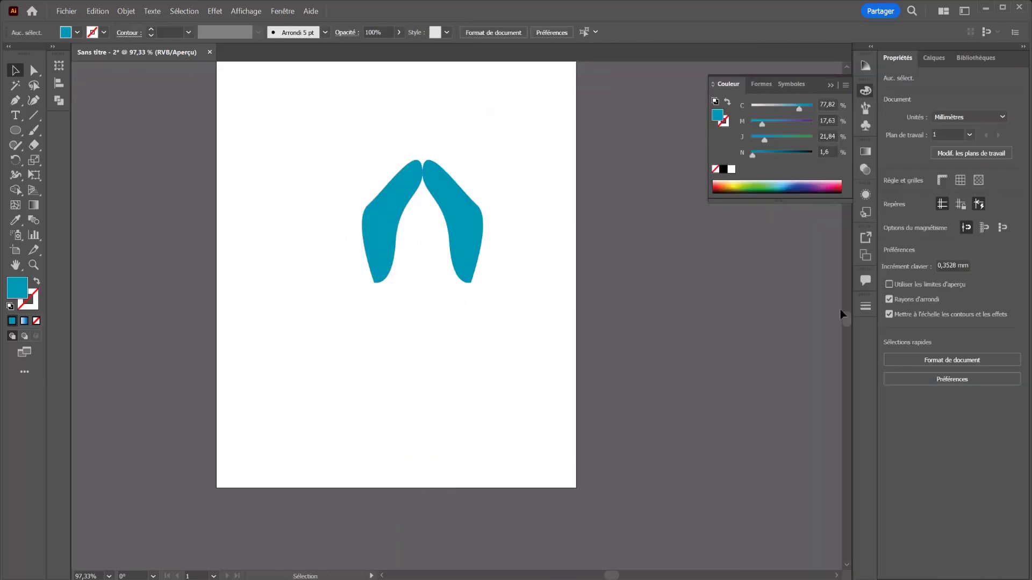
click(439, 213)
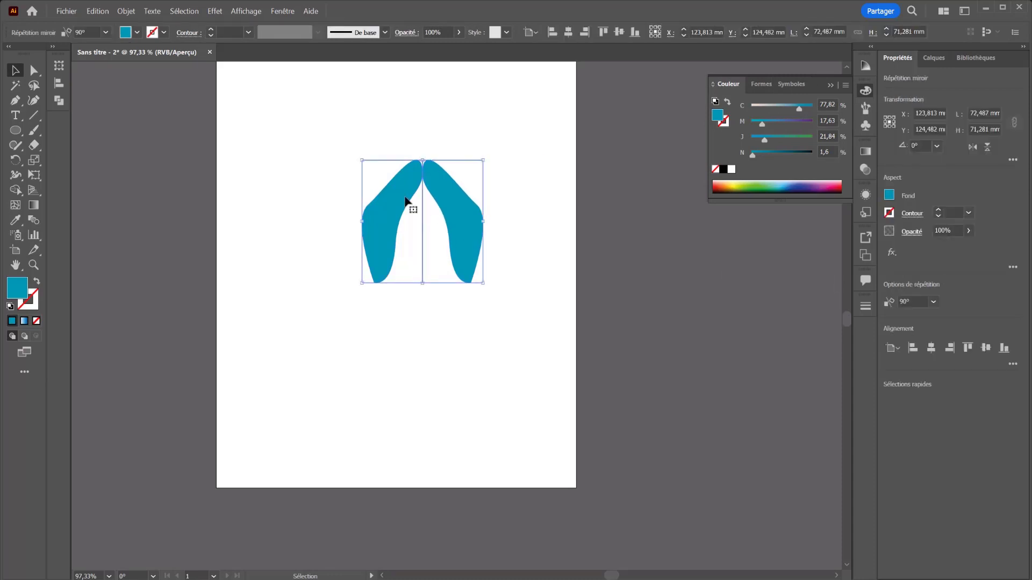
click(932, 302)
click(940, 315)
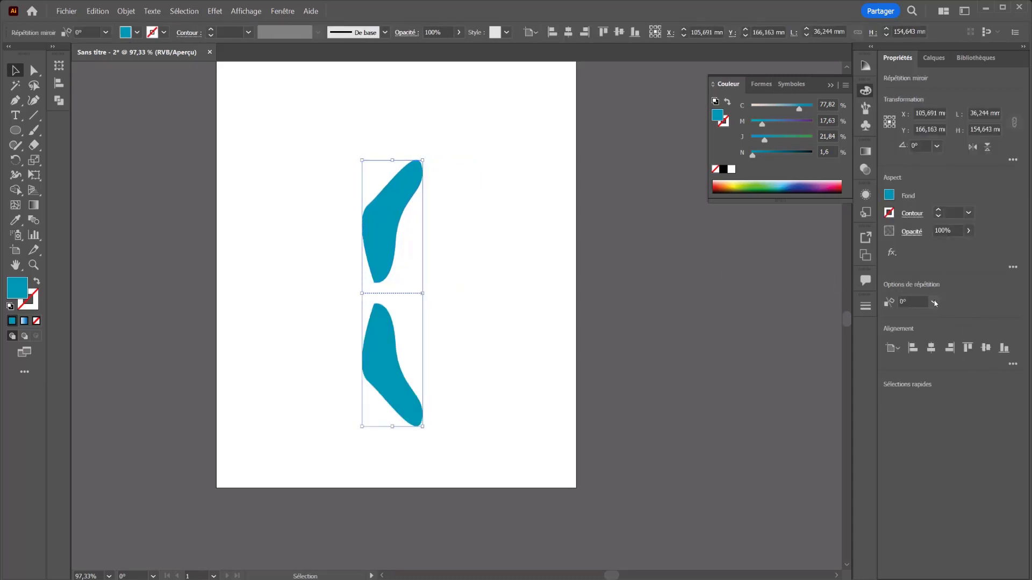
click(934, 302)
click(945, 411)
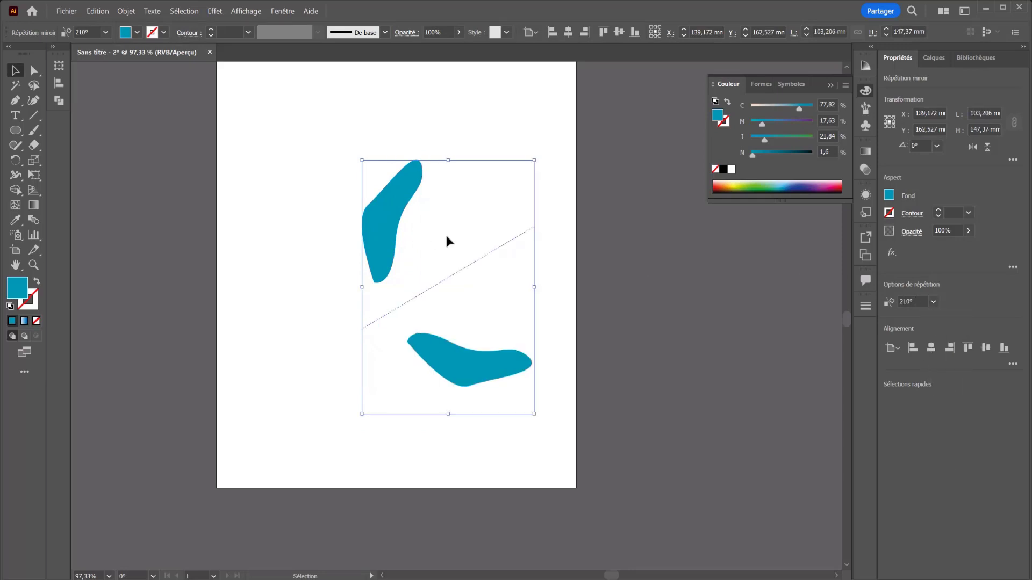
- Move the mirror repeat up and to the left on the artboard and turn it into a grid repeat
drag(375, 203, 357, 188)
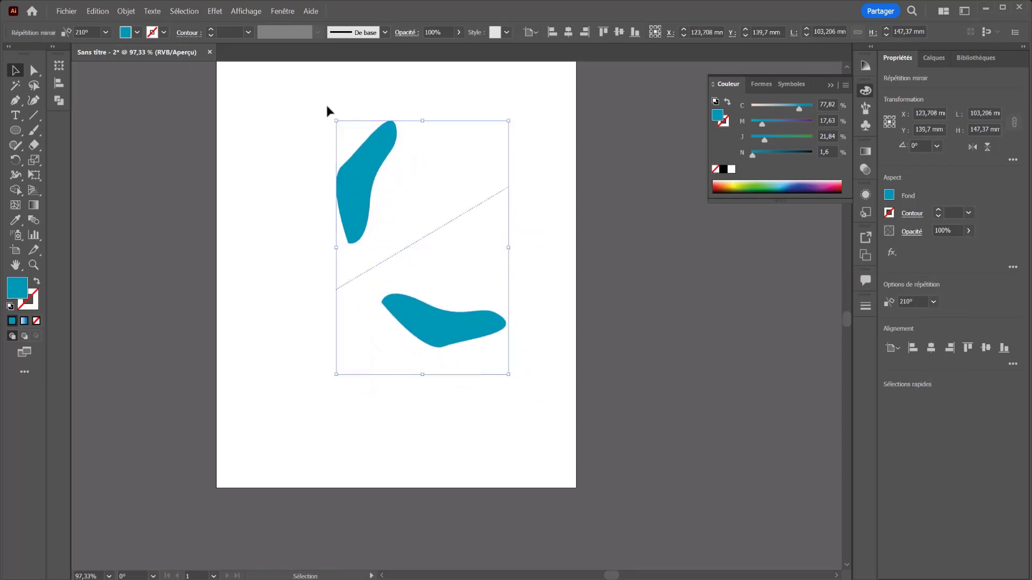
click(130, 11)
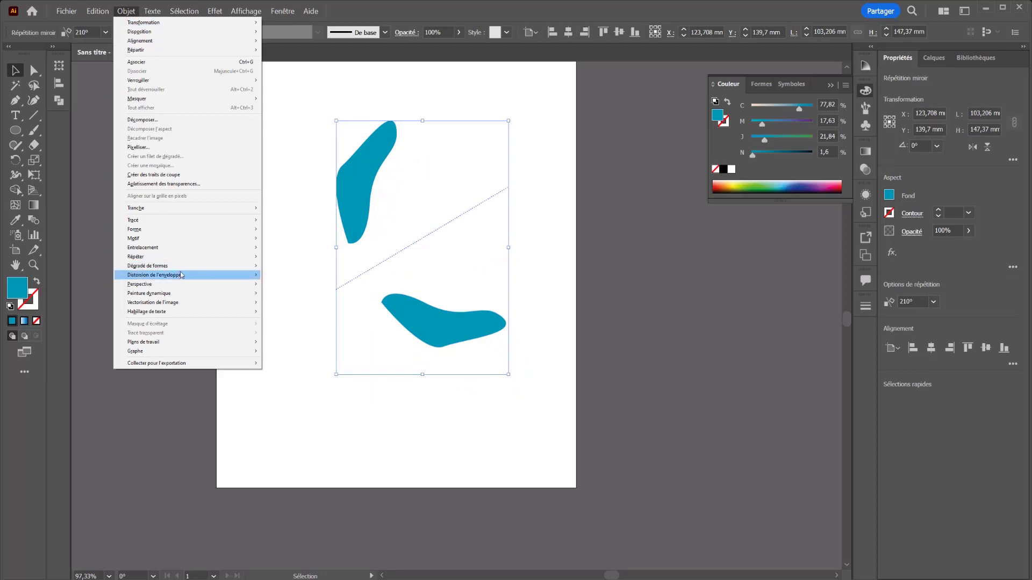
mouse_move(172, 255)
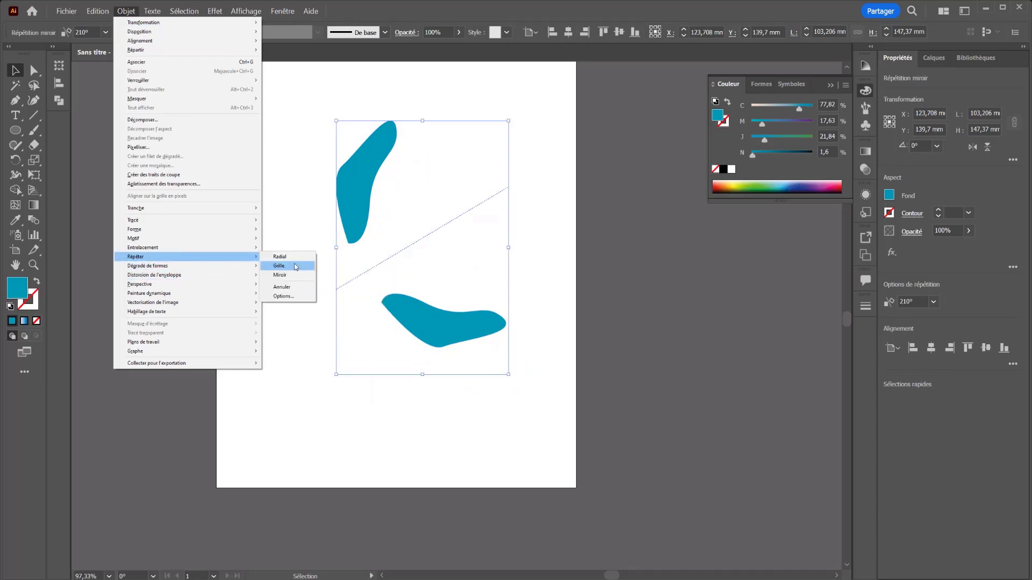
click(295, 266)
scroll(412, 312, down, 3)
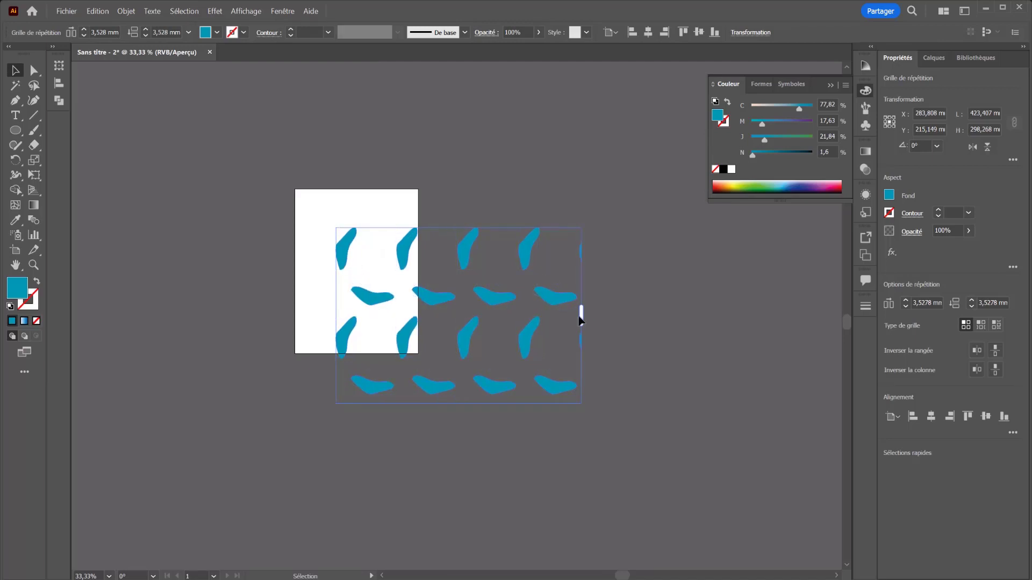
- Enlarge the grid repeat to about 572 × 398 mm and set its spacing to about 4.69 mm horizontally and 11.97 mm vertically
drag(580, 316, 665, 301)
drag(504, 404, 498, 462)
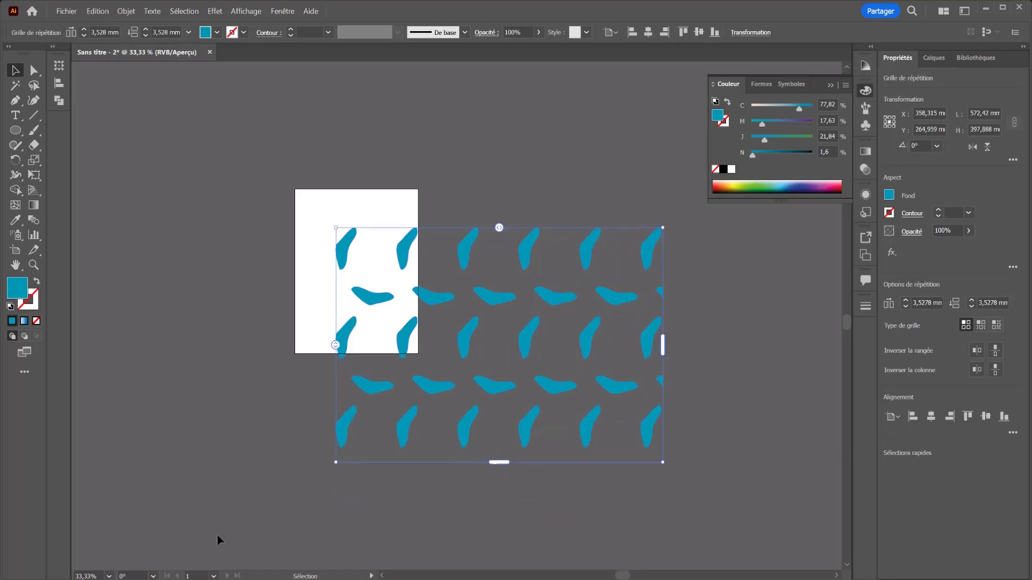
mouse_move(501, 231)
mouse_down()
mouse_move(444, 225)
mouse_move(535, 228)
mouse_move(499, 227)
mouse_up()
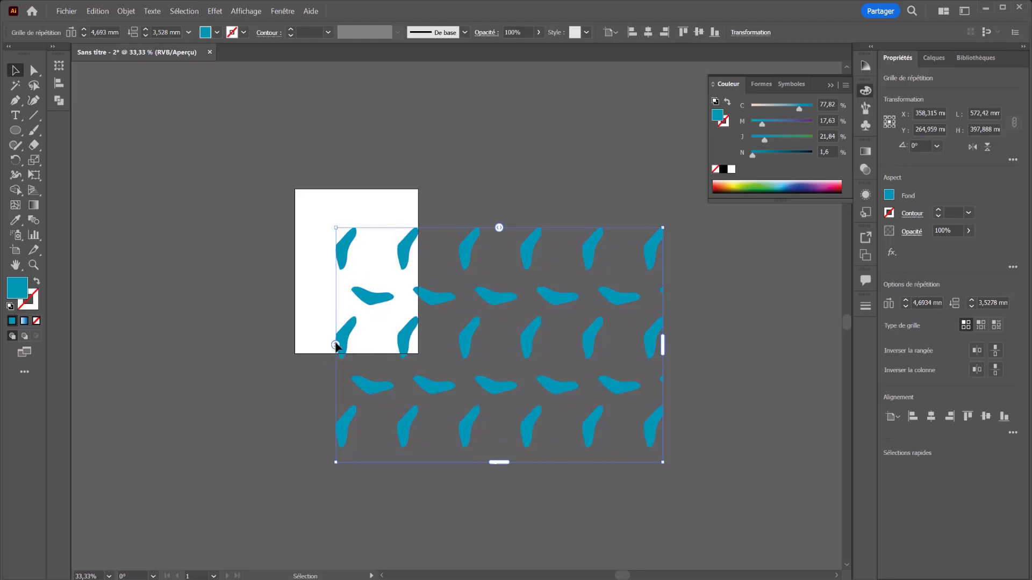
mouse_move(335, 344)
mouse_down()
mouse_move(338, 389)
mouse_move(347, 344)
mouse_up()
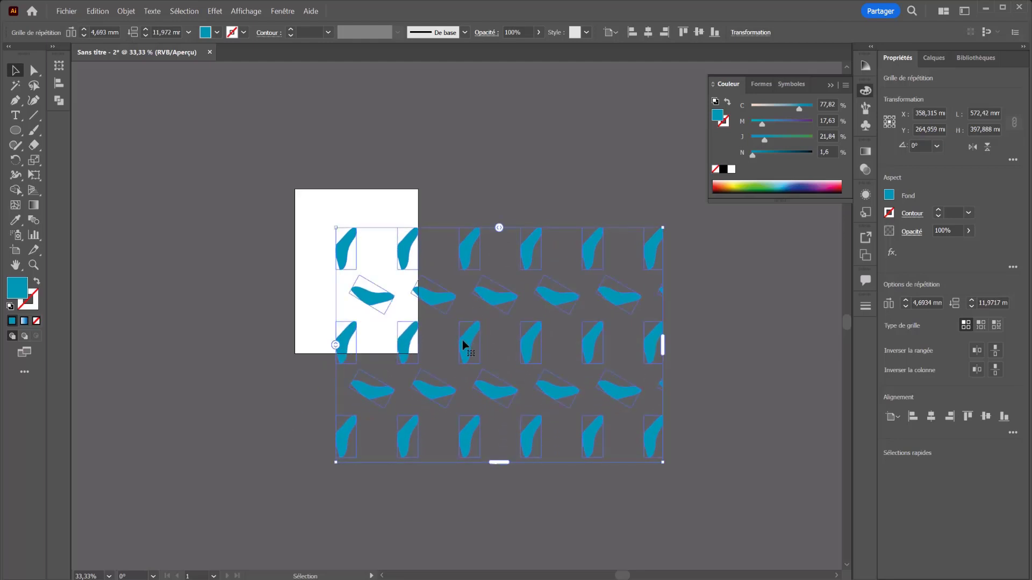
- Reposition the grid repeat so that it covers the artboard
drag(461, 341, 621, 325)
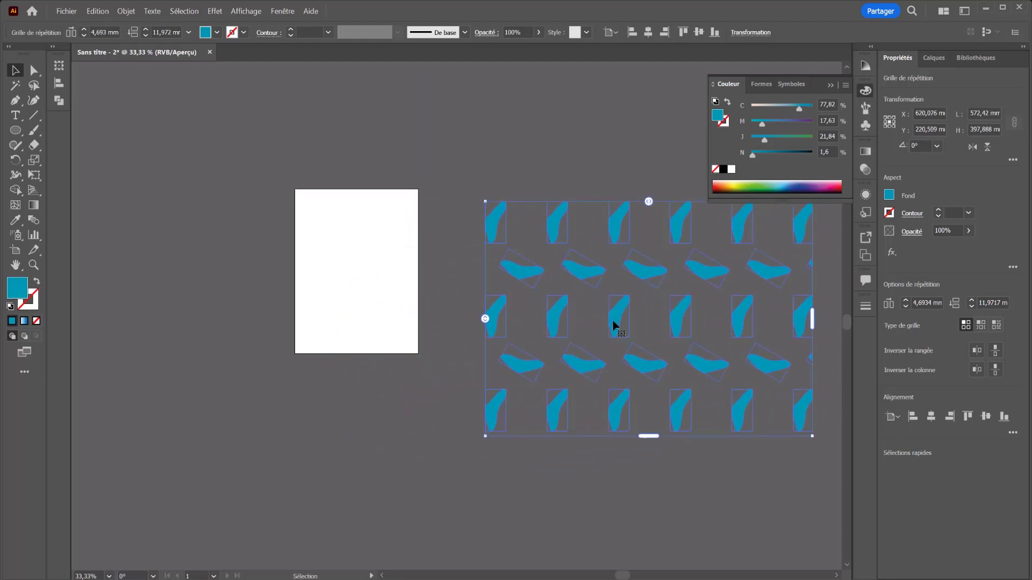
click(33, 70)
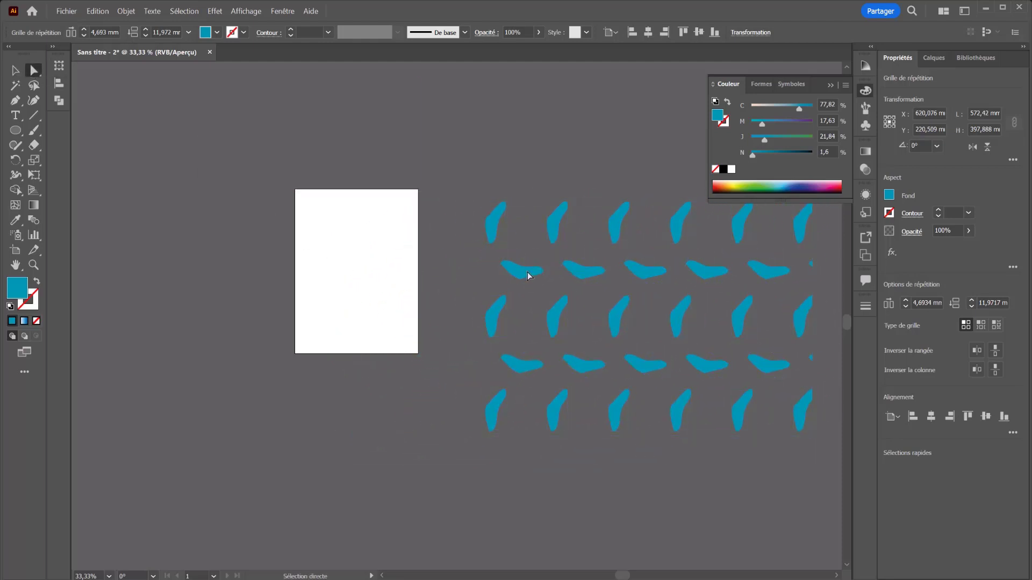
click(488, 266)
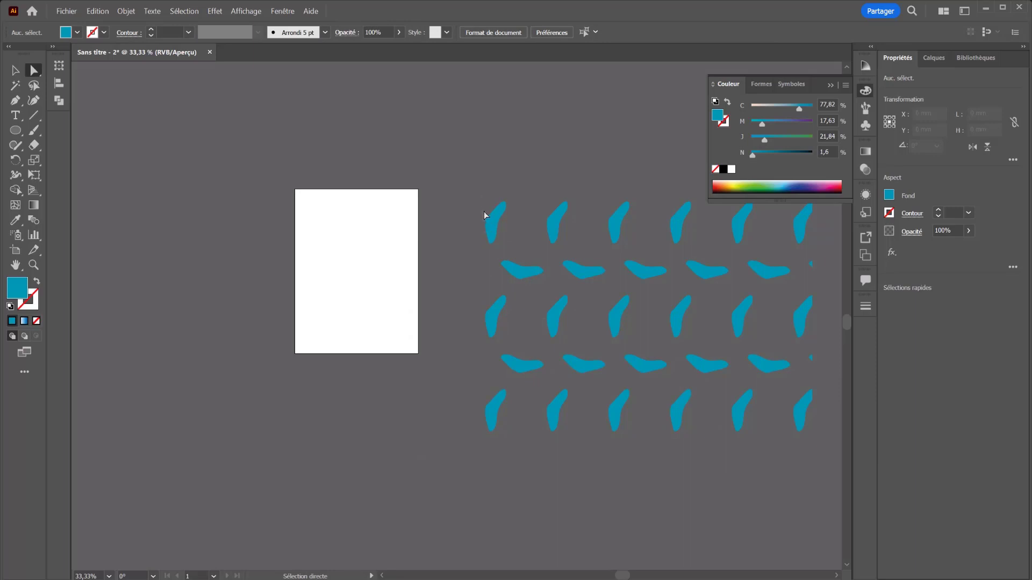
click(15, 70)
drag(493, 228, 179, 168)
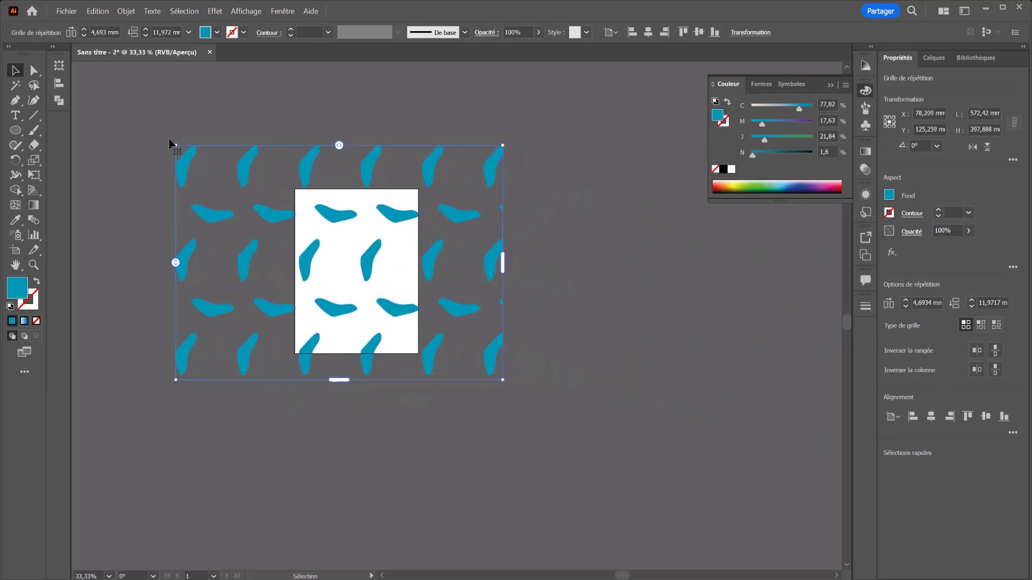
- Expand the grid repeat into ordinary artwork and deselect it
click(127, 11)
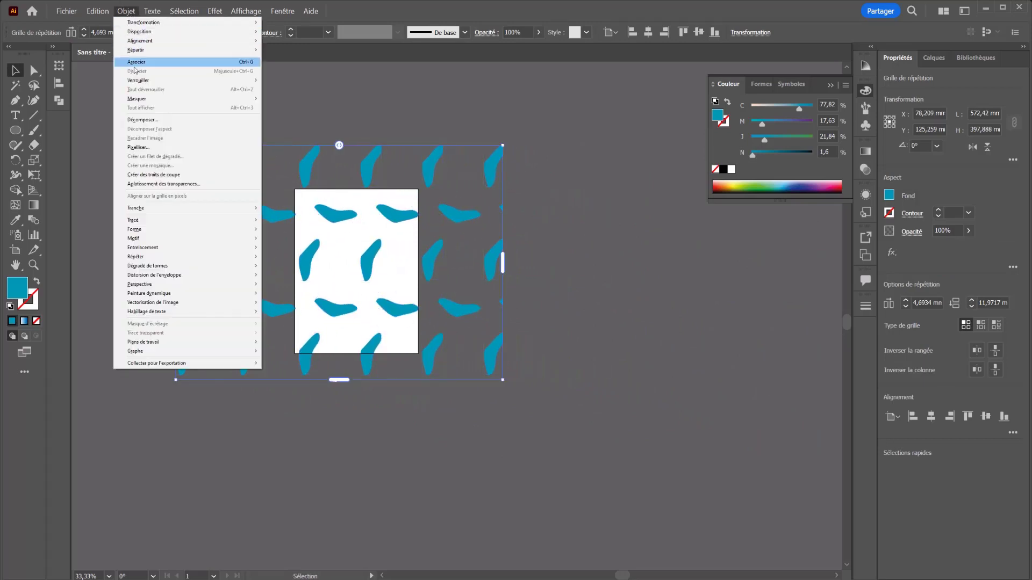
click(143, 120)
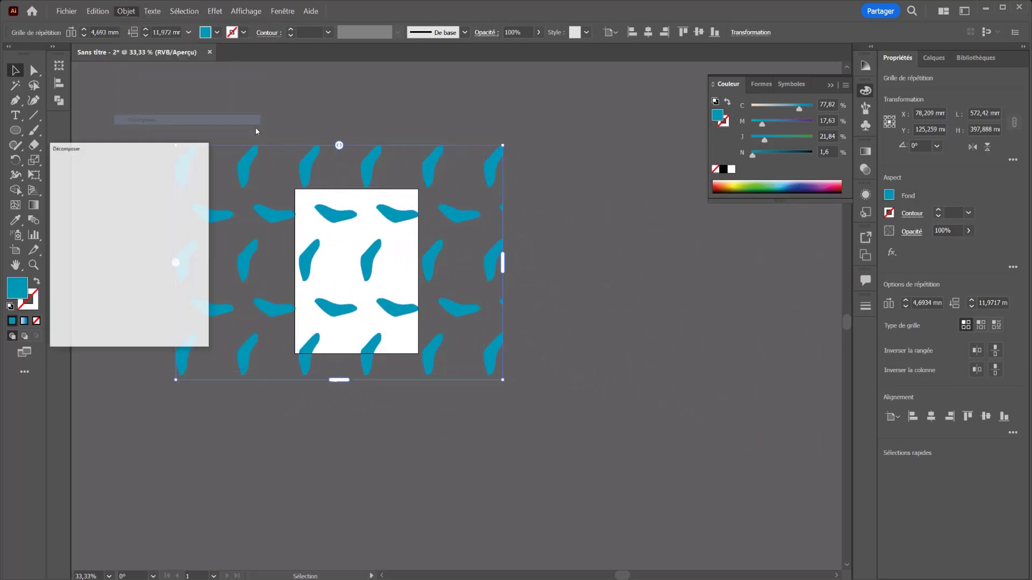
click(112, 321)
click(136, 417)
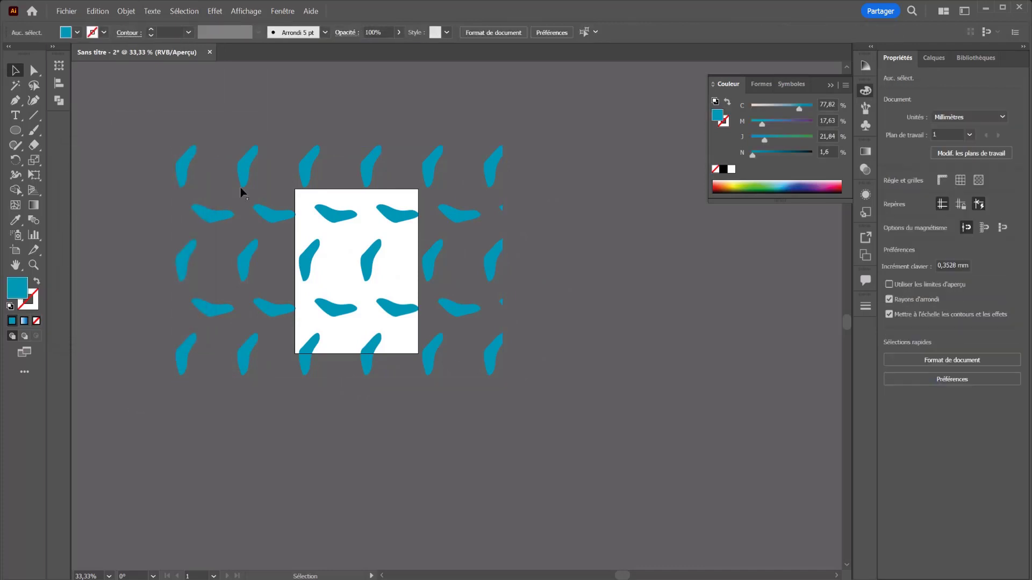
- Select the clipping path around the expanded pattern and try to expand it again
click(33, 70)
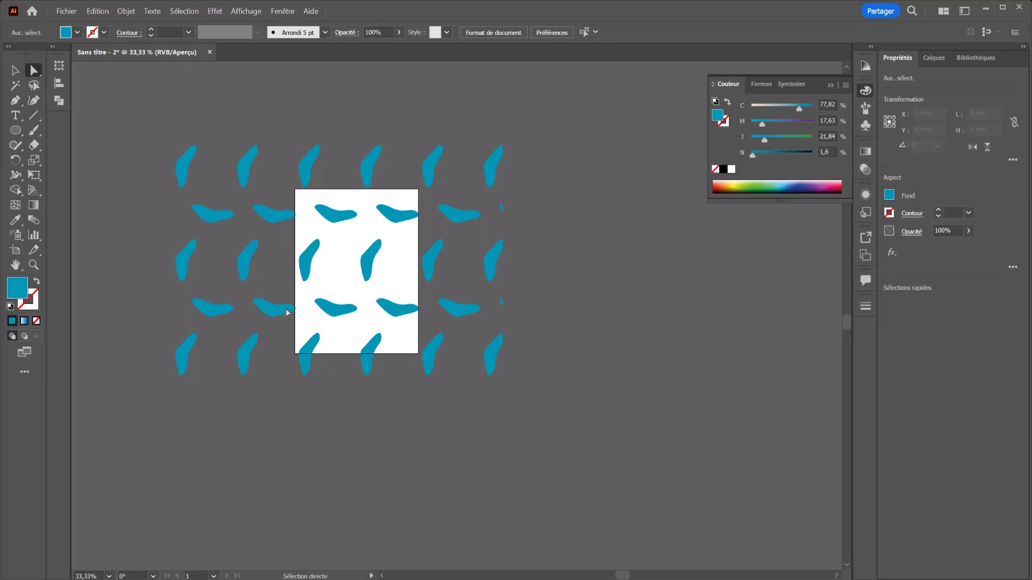
scroll(549, 143, left, 3)
click(233, 376)
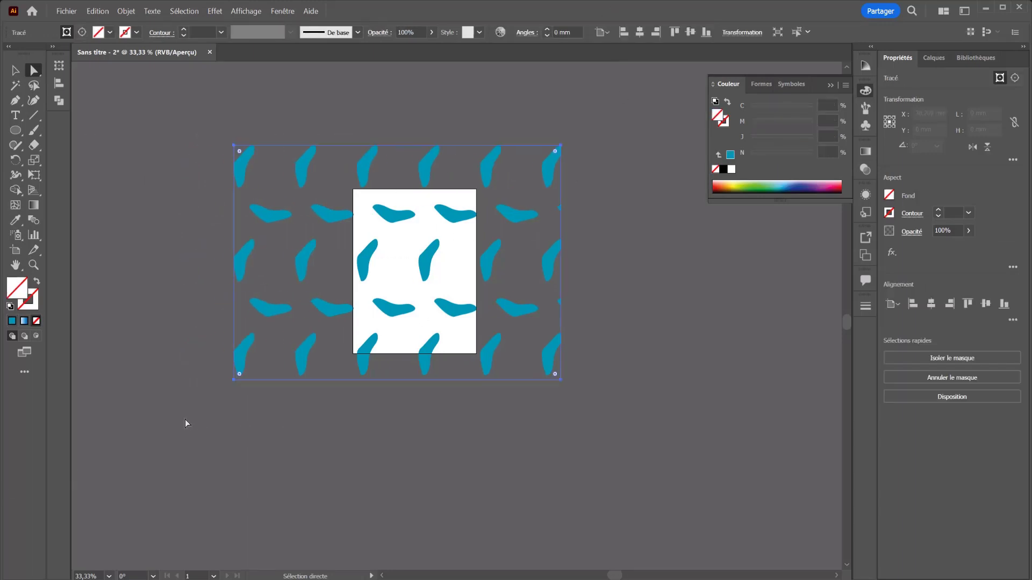
click(126, 10)
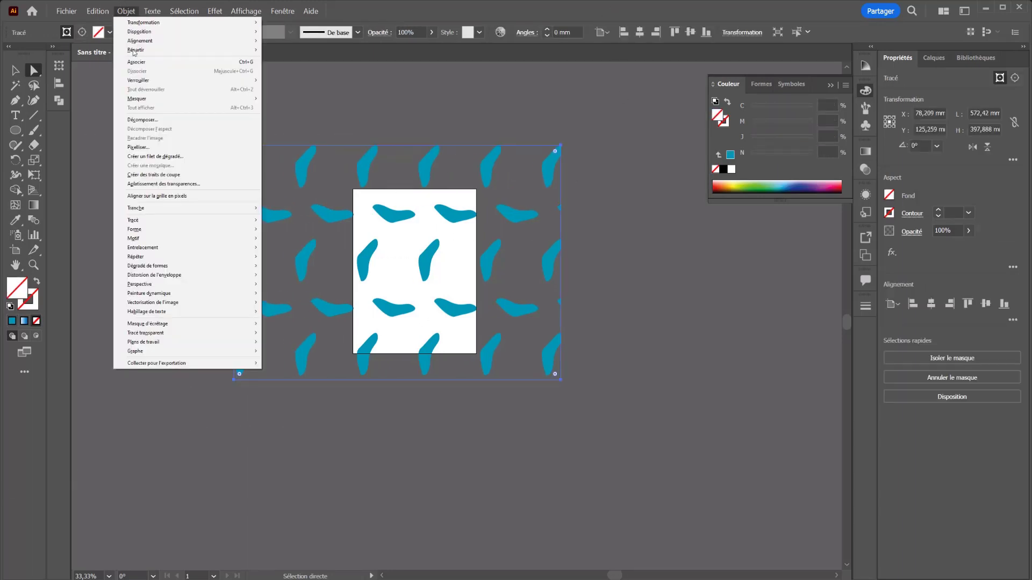
click(138, 118)
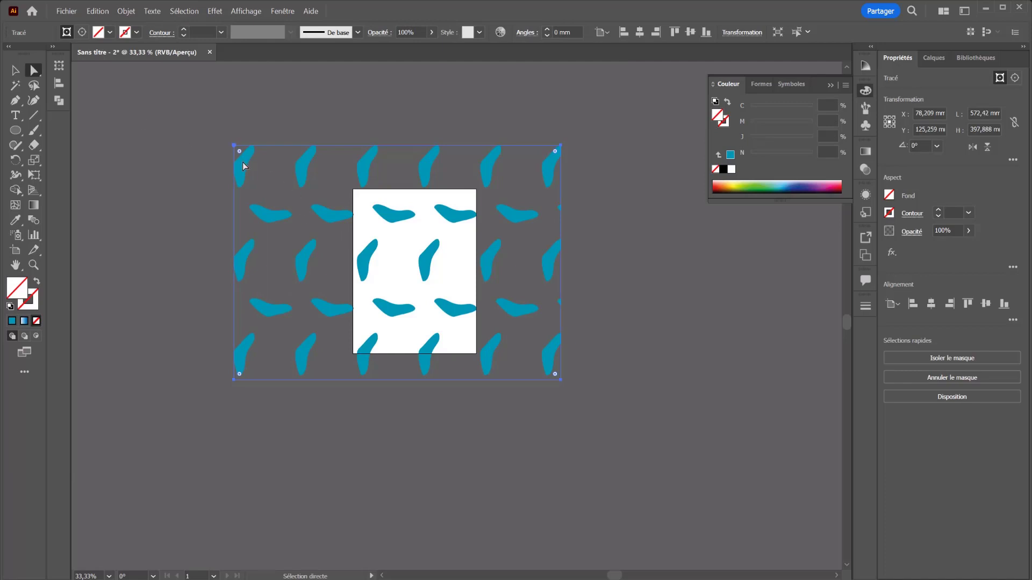
- Reveal the contents of the clipping group in the layer structure and deselect the artwork
click(932, 58)
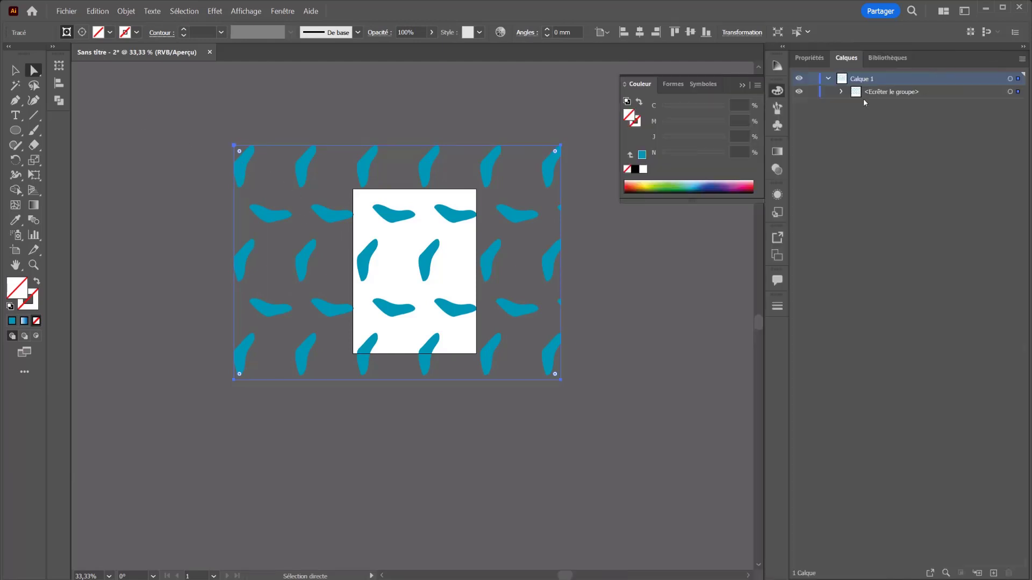
click(842, 92)
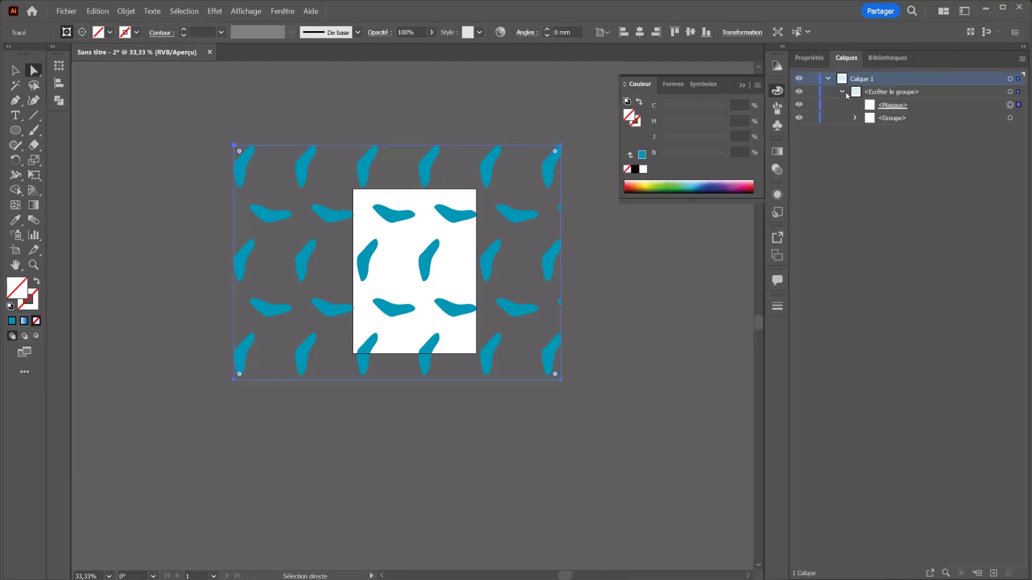
click(872, 122)
click(469, 228)
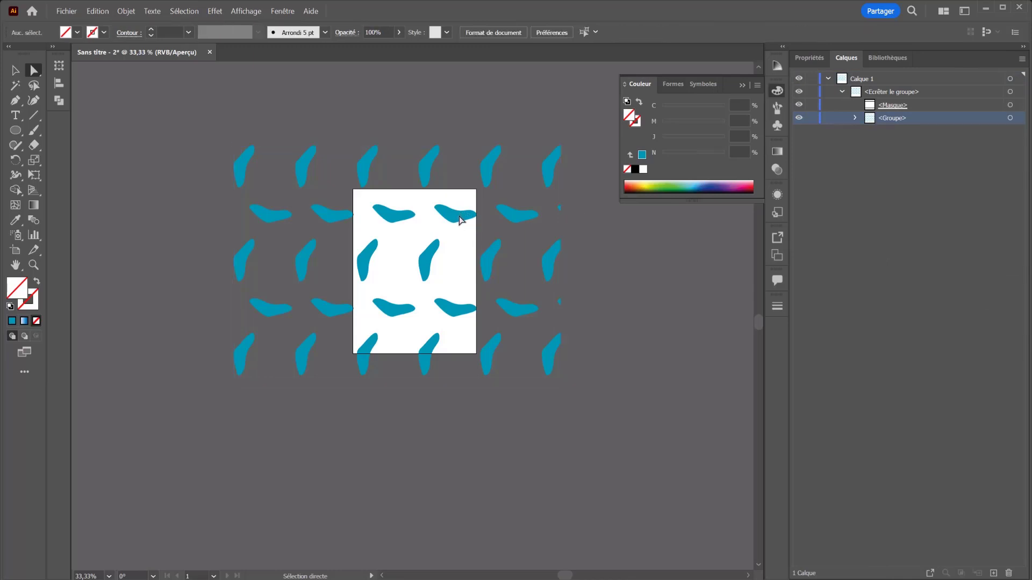
- Isolate the clipping group and shift the pattern slightly down and to the right inside its mask
key(v)
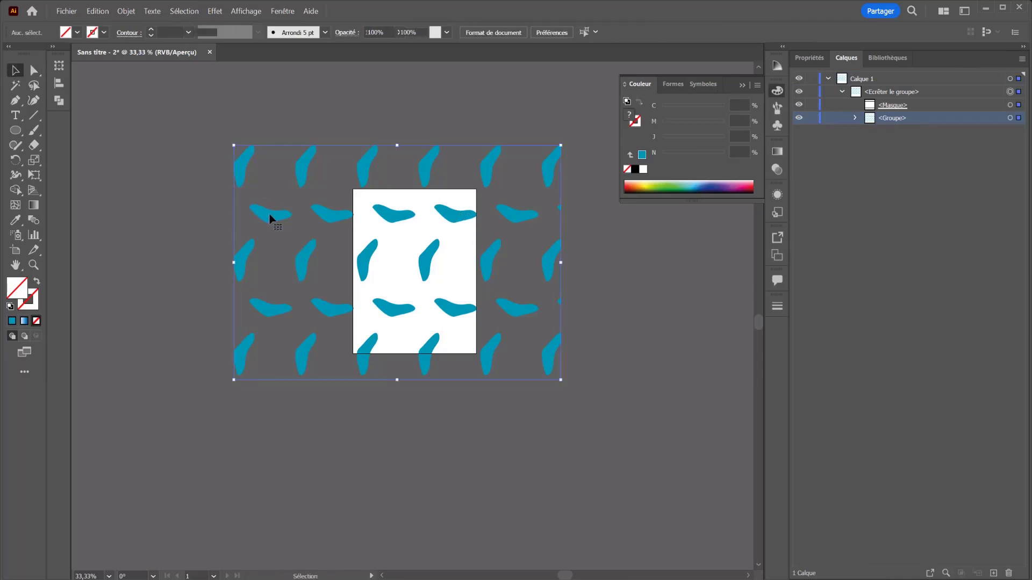
double_click(269, 214)
drag(259, 214, 276, 238)
- Pick the first repeated pair inside the pattern group and take it out of the clipping group, directly into Calque 1
click(855, 118)
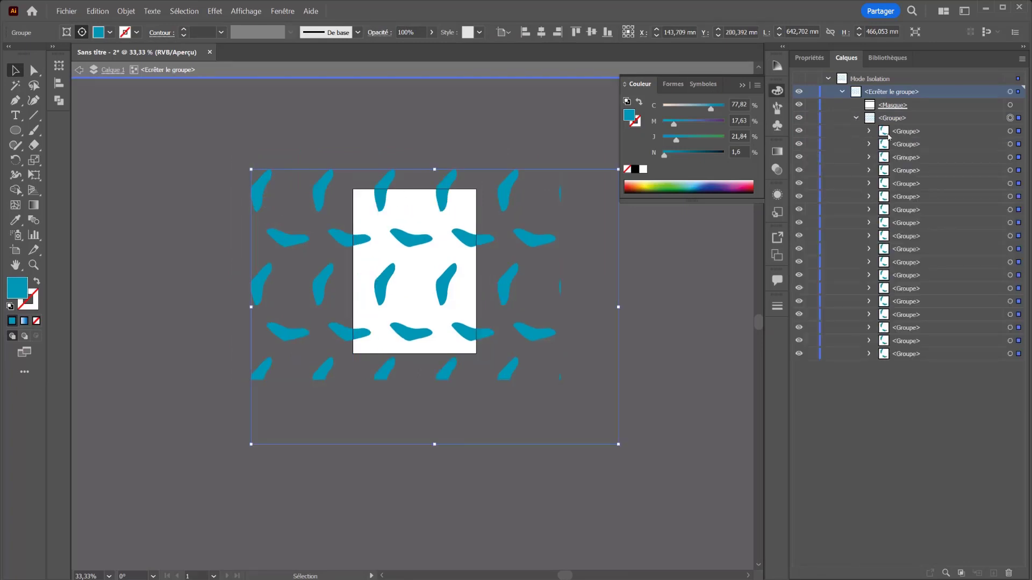
click(915, 131)
click(1010, 131)
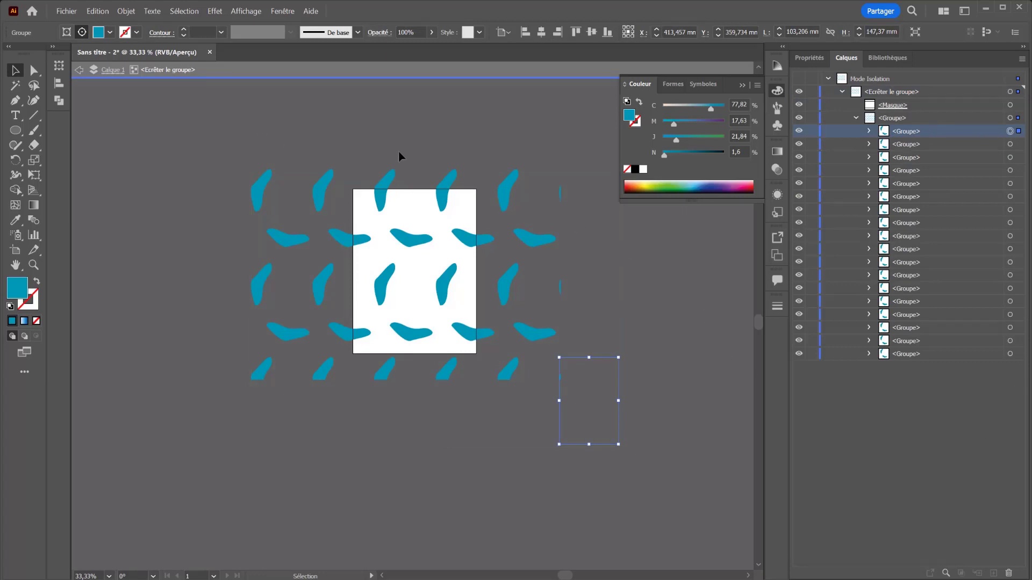
click(79, 70)
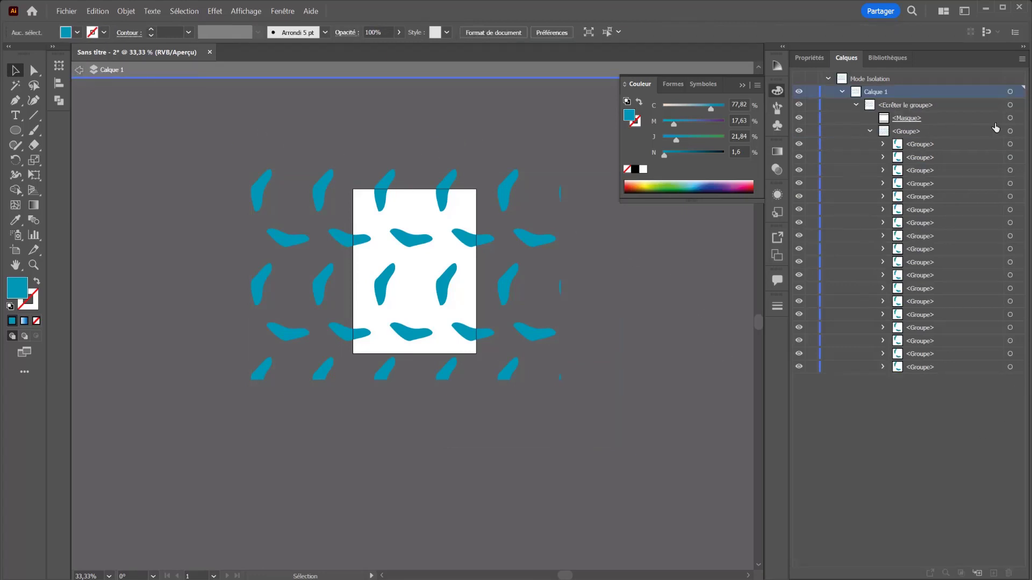
drag(901, 150, 881, 103)
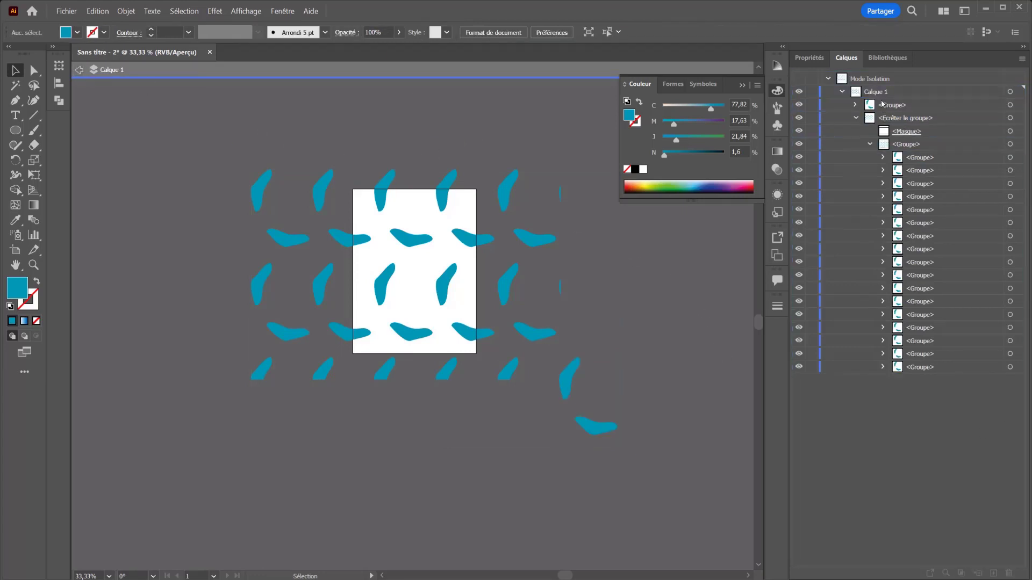
- Delete the clipping group with the remaining copies and leave isolation mode
click(878, 121)
click(1008, 573)
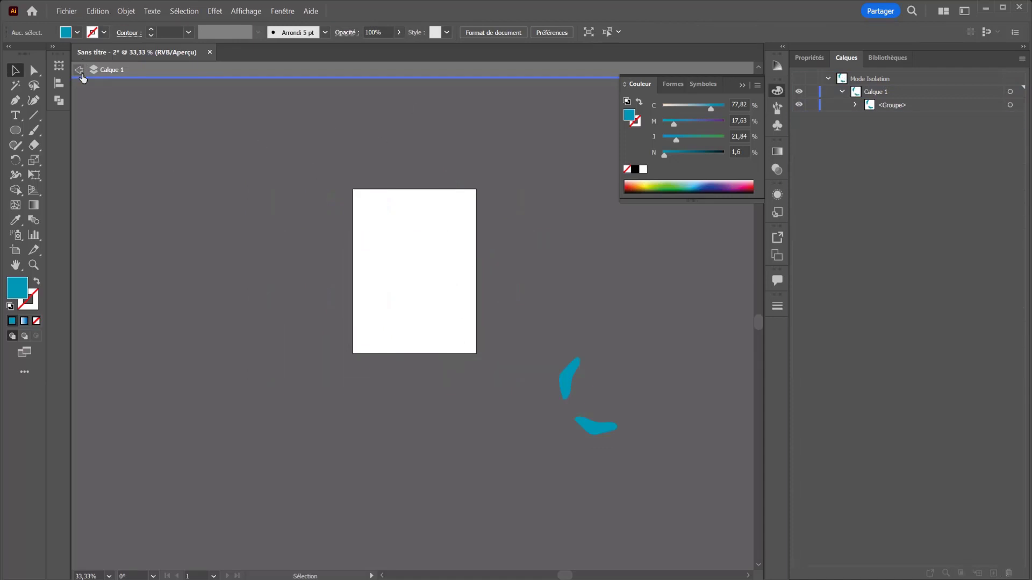
click(80, 71)
- Move the extracted pair of shapes onto the artboard and turn it into a radial repeat
mouse_move(574, 379)
mouse_down()
mouse_move(564, 381)
mouse_move(462, 230)
mouse_move(401, 241)
mouse_up()
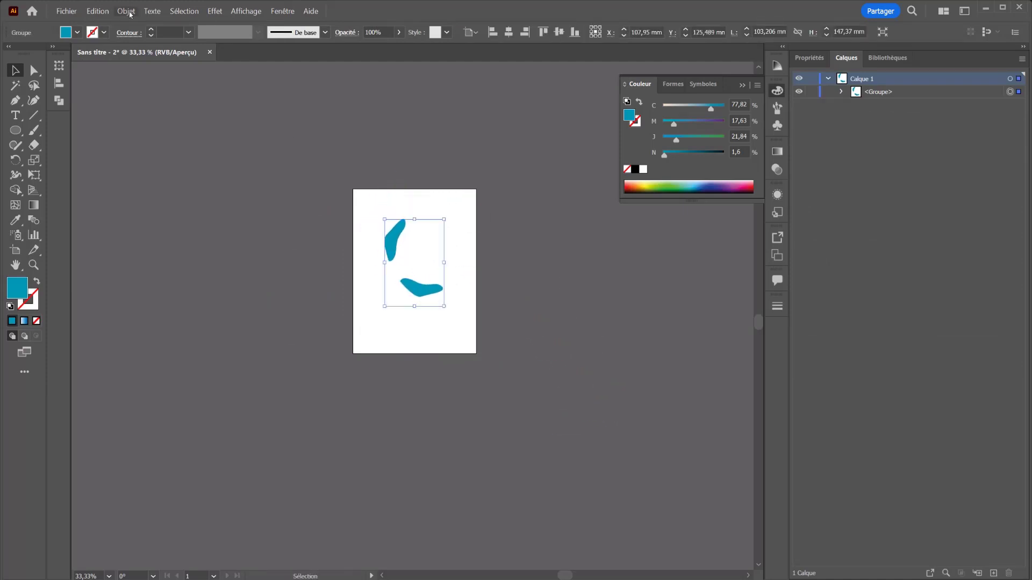
click(127, 11)
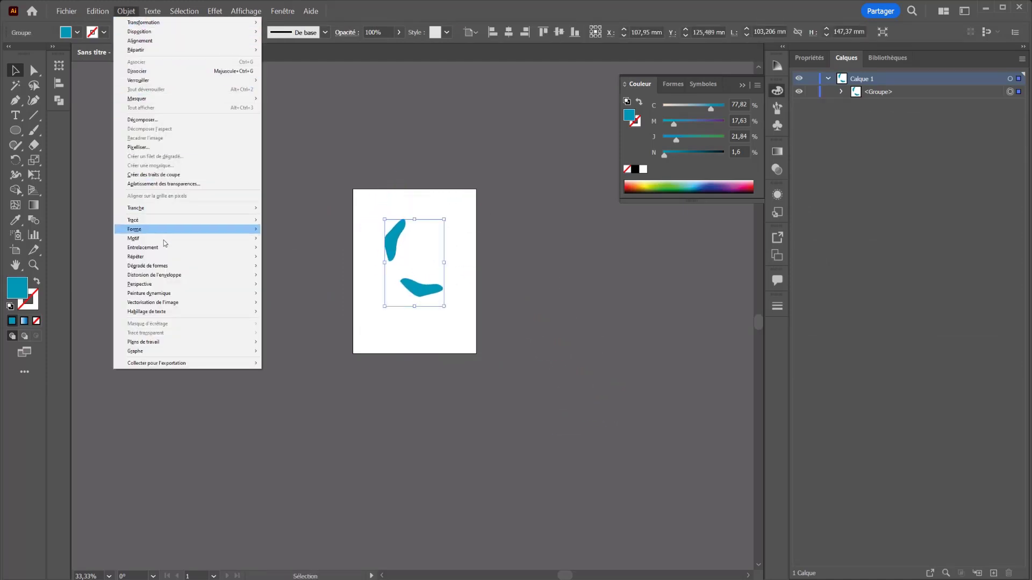
mouse_move(177, 257)
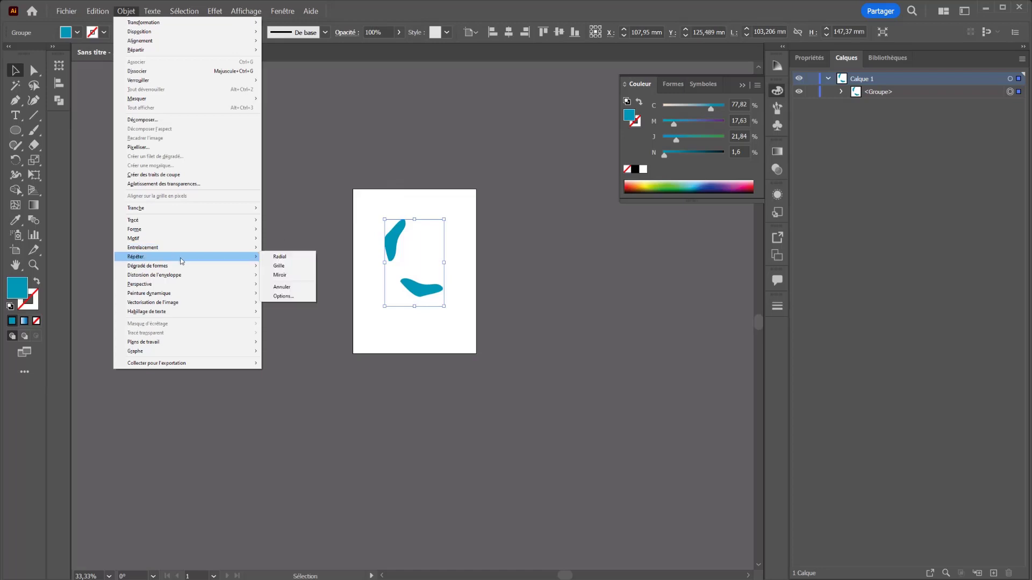
click(279, 258)
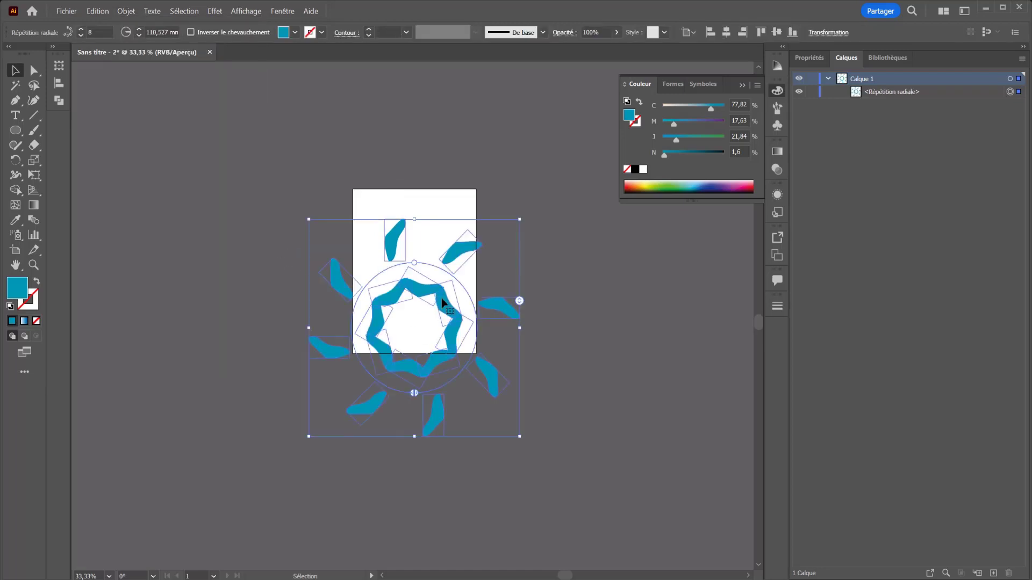
- Rotate the radial repeat slightly with a radius of about 118.81 mm and increase its number of copies to 13
drag(415, 264, 445, 269)
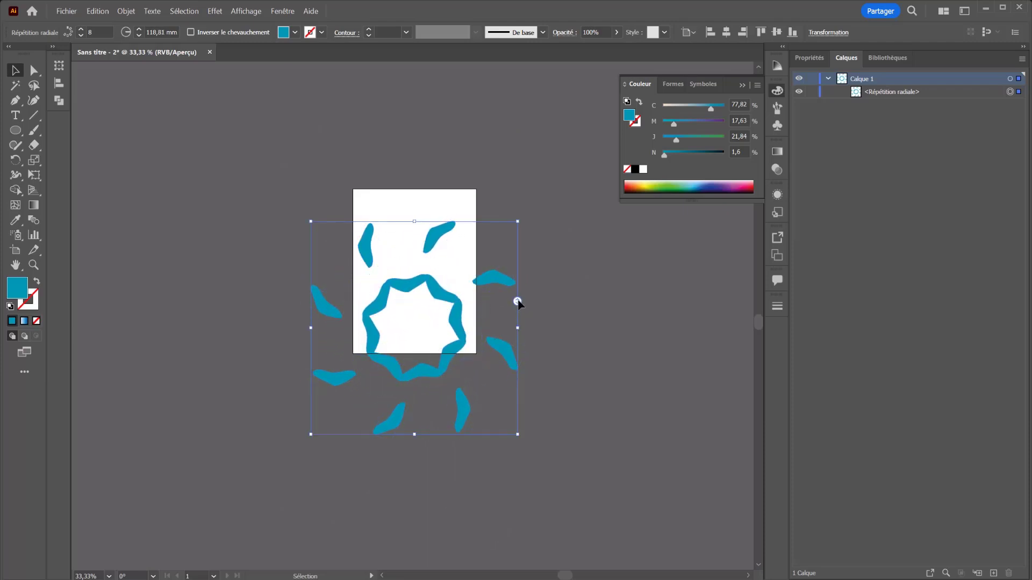
drag(517, 301, 478, 291)
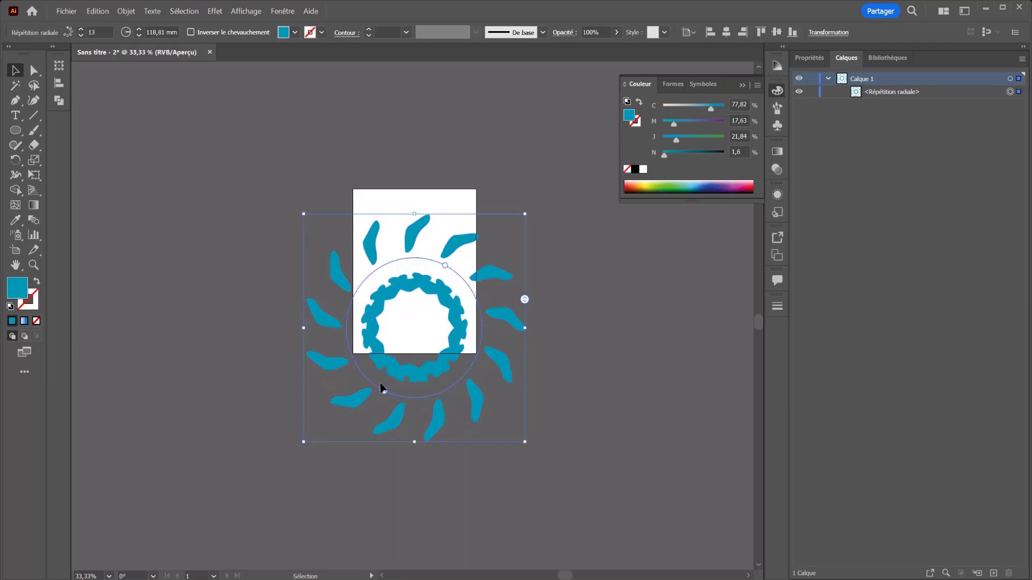
- Adjust the radial repeat's visible arc slightly and move the repeat off the artboard, to its left
drag(382, 388, 218, 289)
click(415, 395)
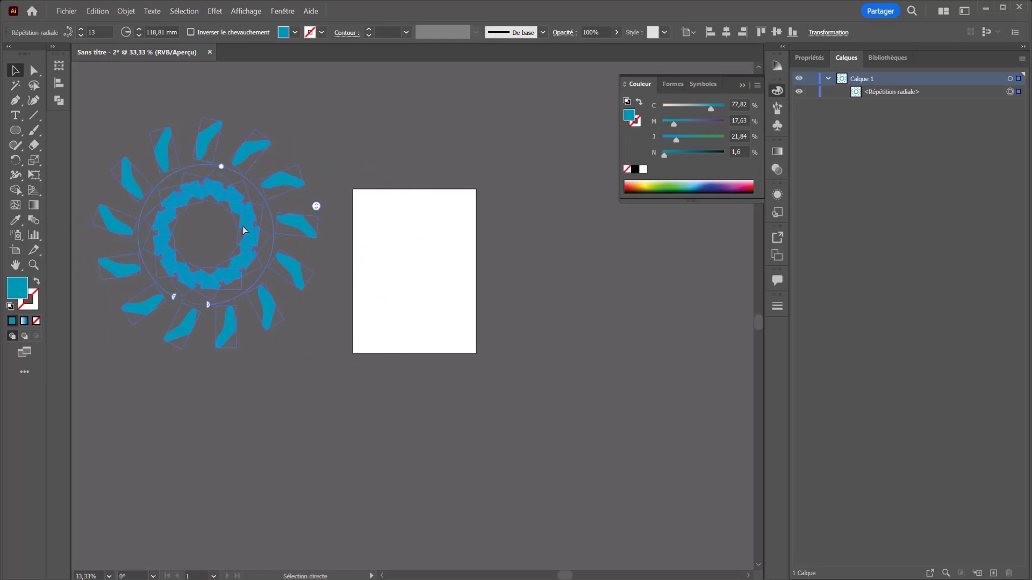
key(ctrl+minus)
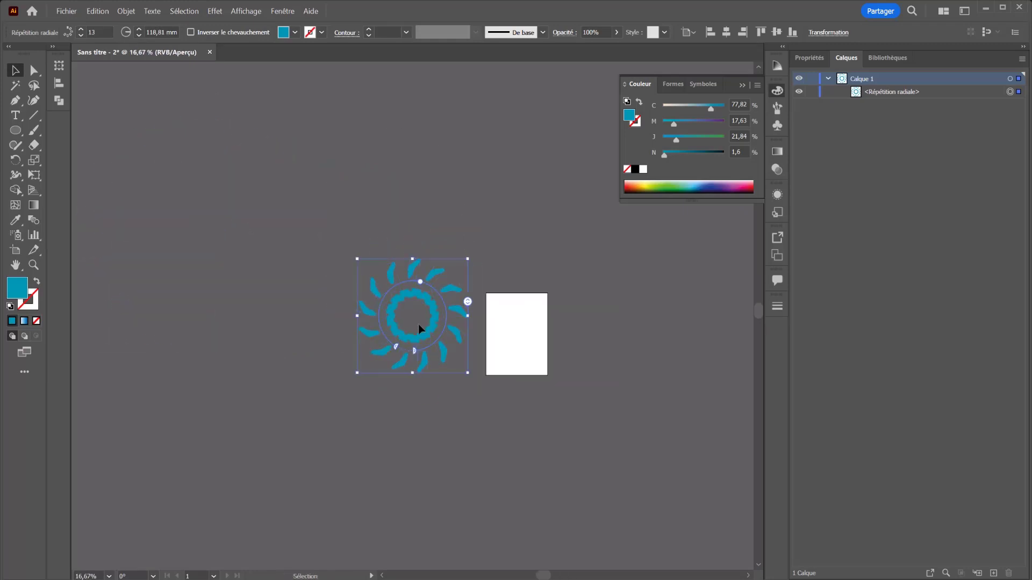
- Move the radial repeat farther up and away from the artboard and turn it into a nested radial repeat
drag(436, 331, 232, 211)
click(125, 11)
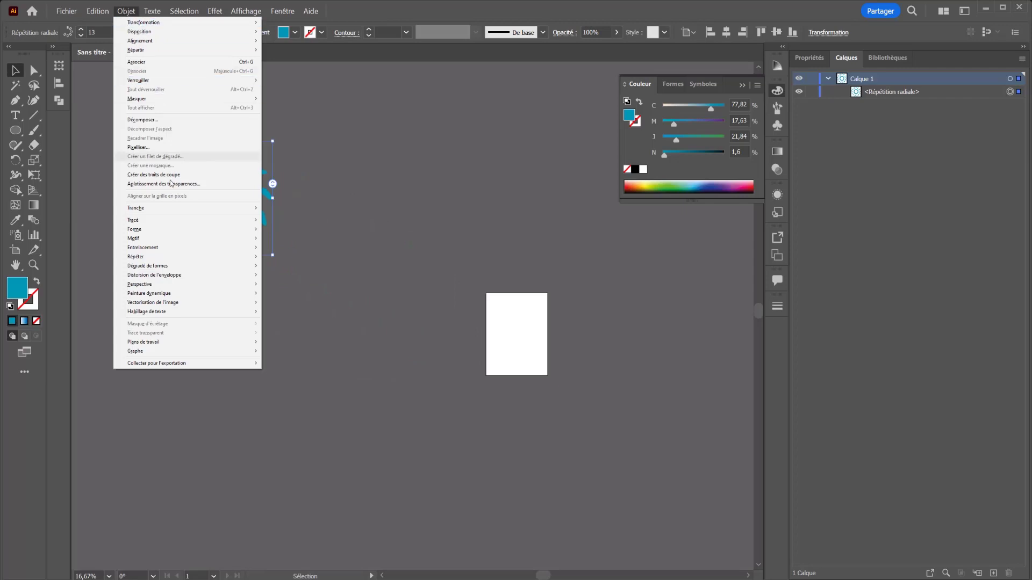
mouse_move(245, 257)
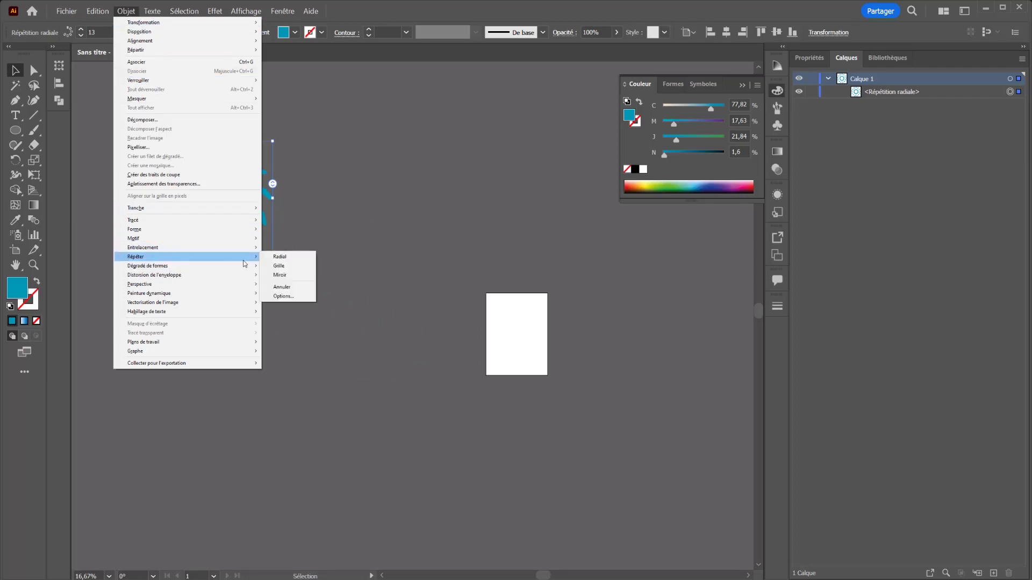
click(288, 260)
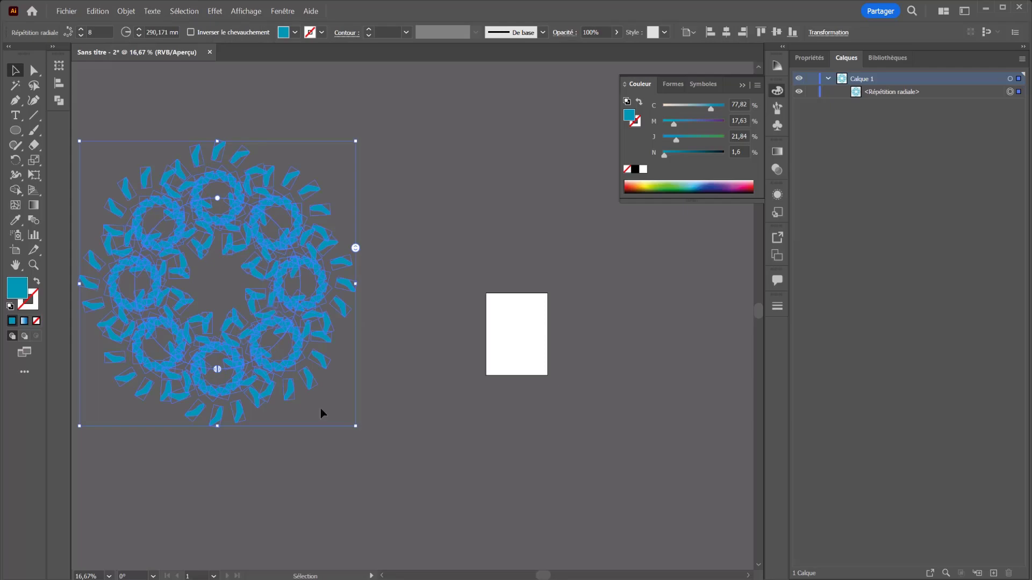
- Rotate the nested radial repeat clockwise and widen its radius to about 534.02 mm so the motifs spread apart
drag(354, 256, 394, 248)
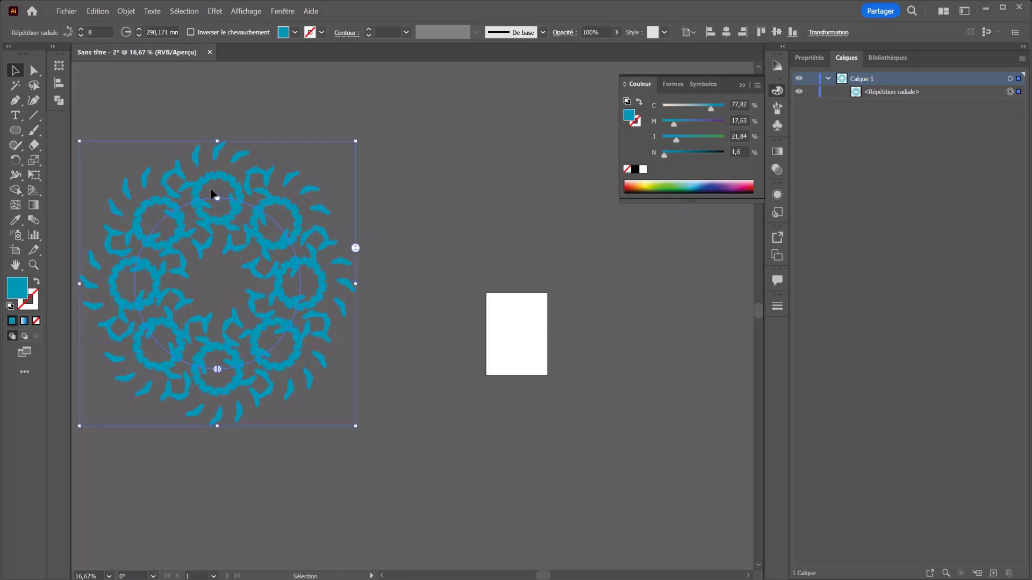
drag(217, 200, 355, 215)
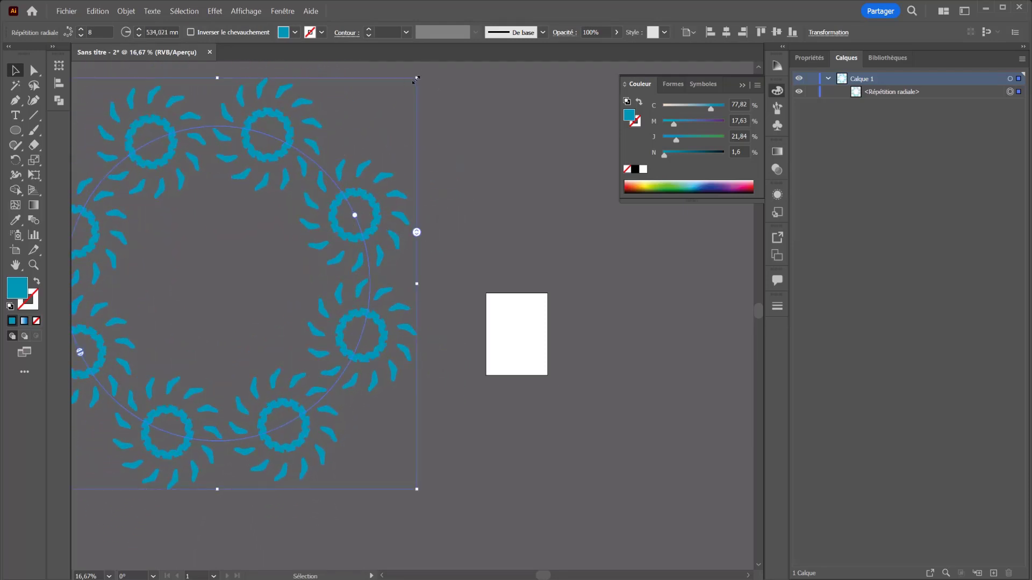
- Scale the nested radial repeat down to a radius of about 246.9 mm, move it beside the artboard and deselect it
drag(415, 79, 203, 299)
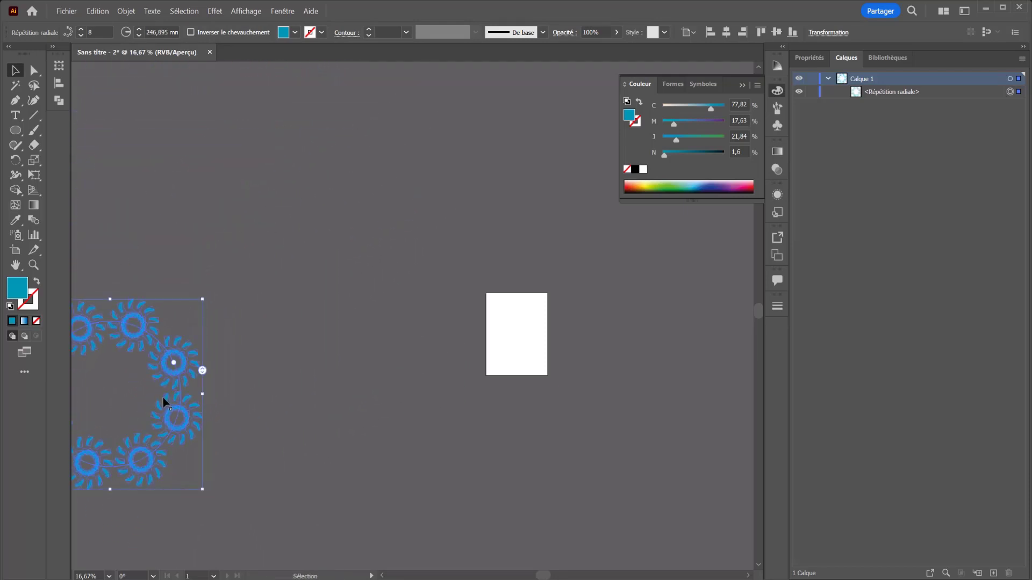
drag(166, 385, 386, 292)
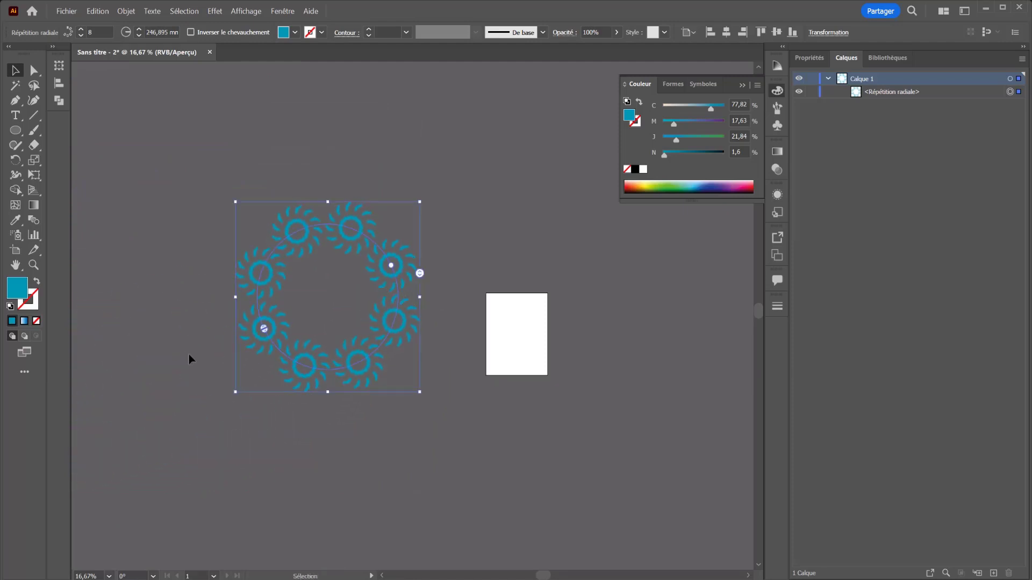
drag(264, 328, 232, 312)
click(178, 232)
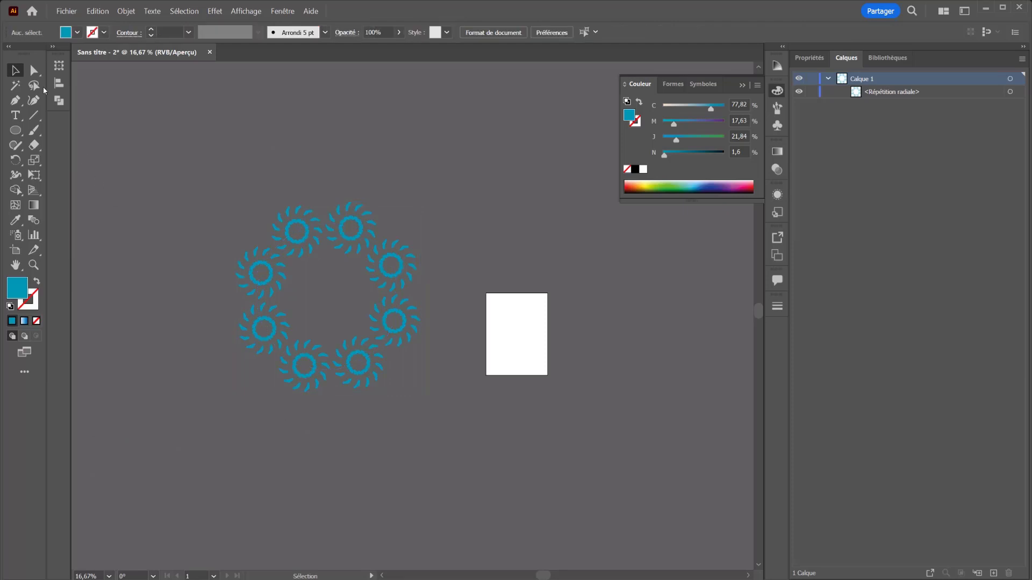